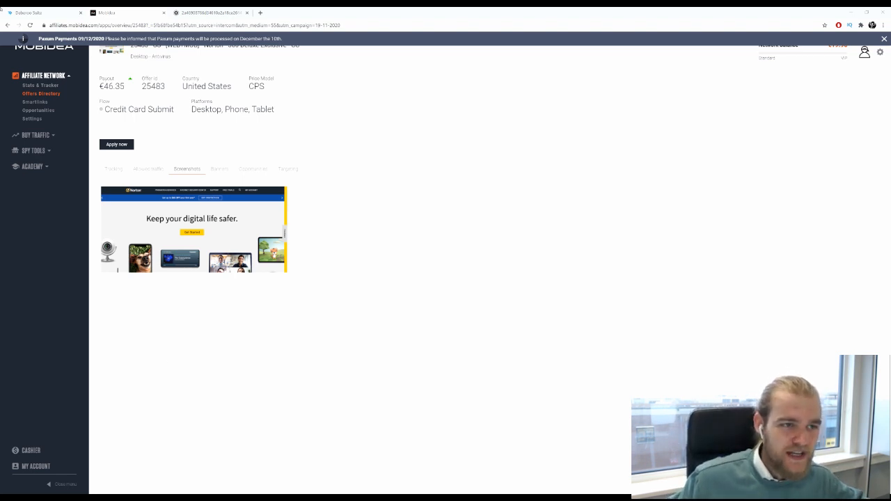
- Switch to the Deberoo Suite page and open its Landing Page Builder
click(21, 13)
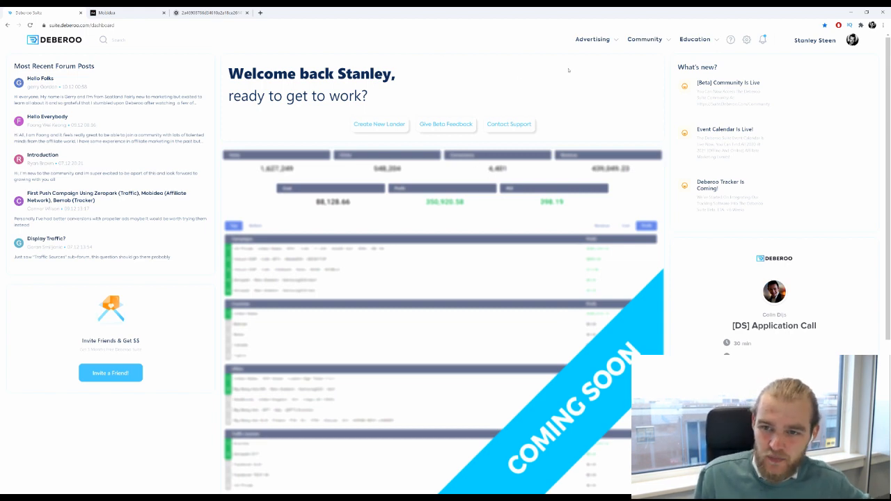
click(592, 39)
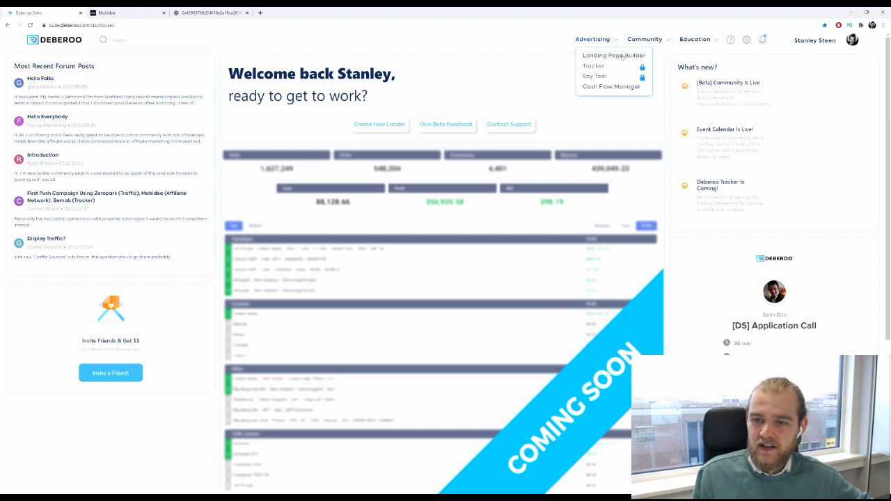
click(619, 56)
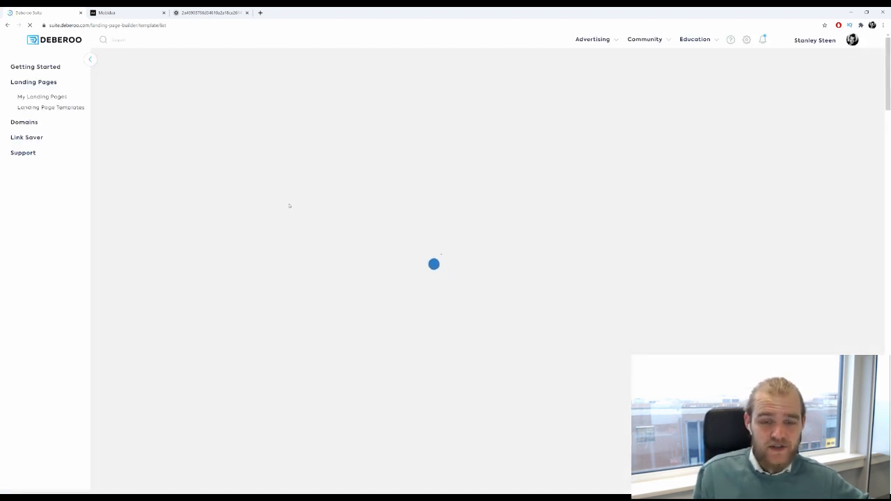
- Look through the landing page templates for one that suits an antivirus offer
scroll(300, 197, down, 2)
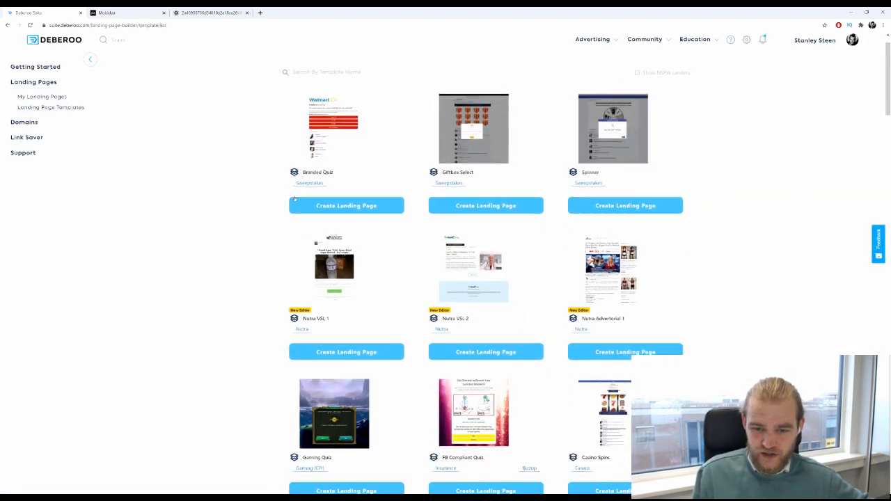
scroll(300, 197, down, 3)
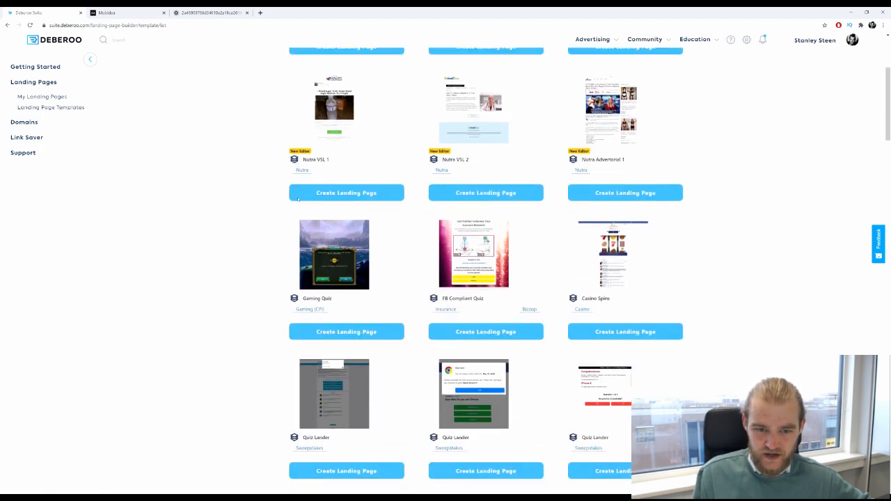
scroll(297, 201, down, 2)
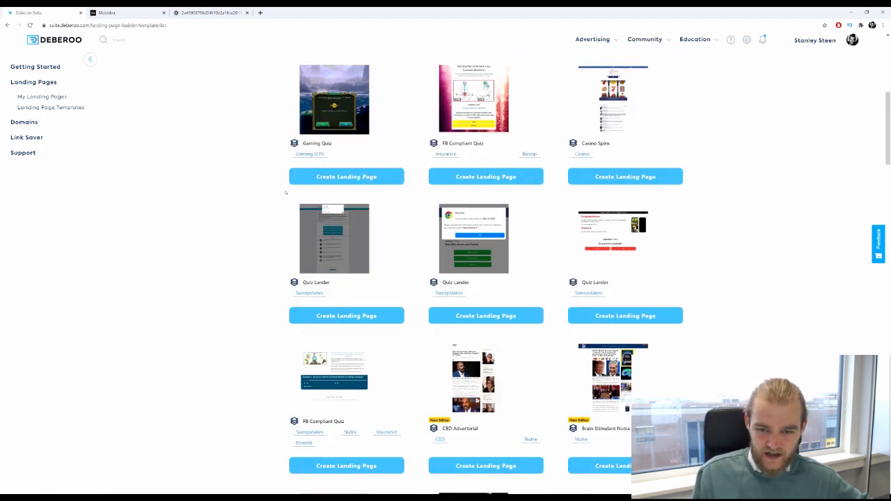
scroll(287, 190, down, 2)
scroll(288, 188, down, 2)
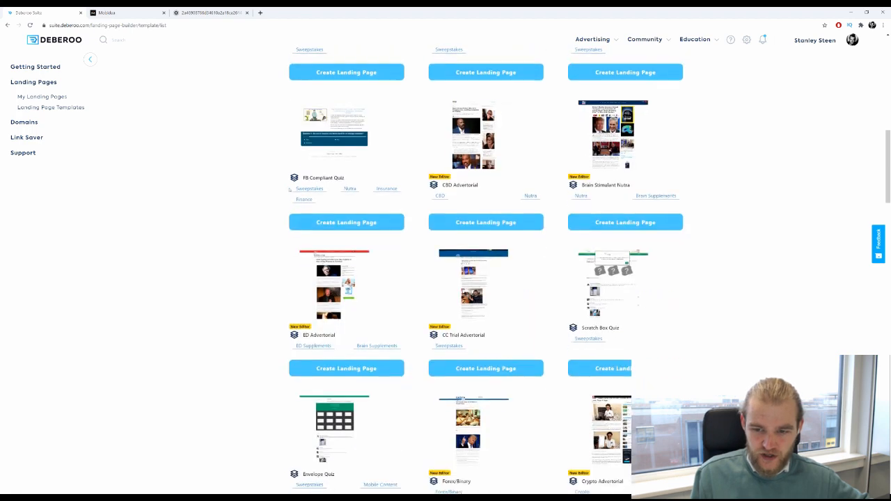
scroll(287, 188, down, 2)
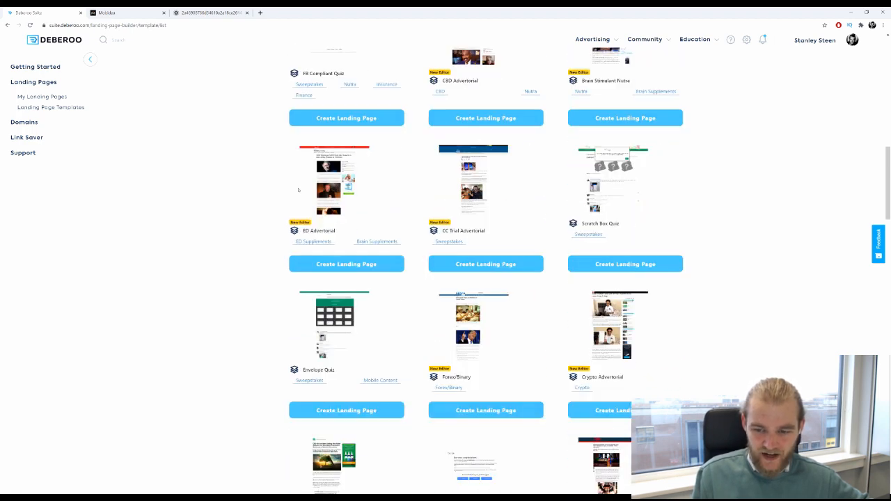
scroll(298, 189, down, 4)
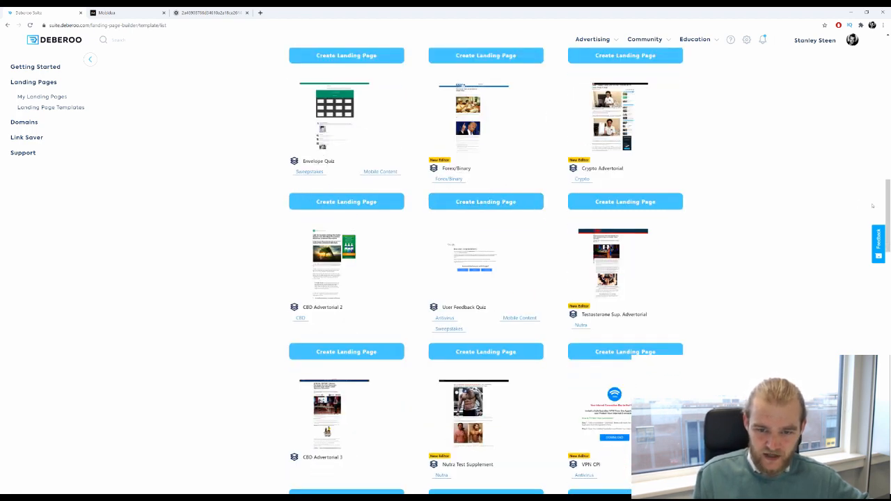
scroll(818, 203, down, 6)
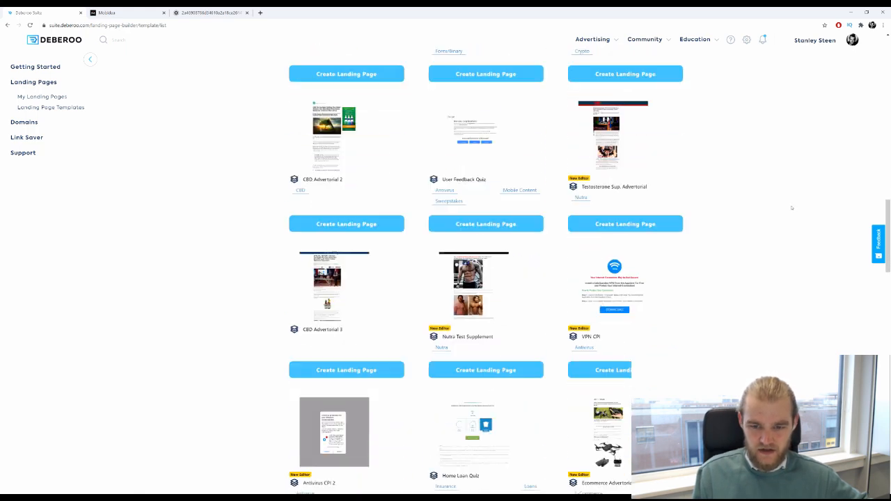
scroll(788, 207, up, 1)
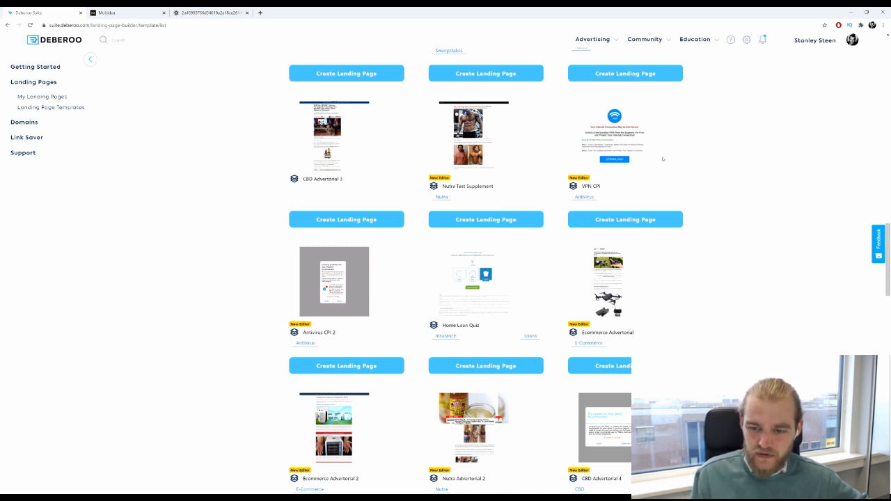
scroll(662, 162, down, 2)
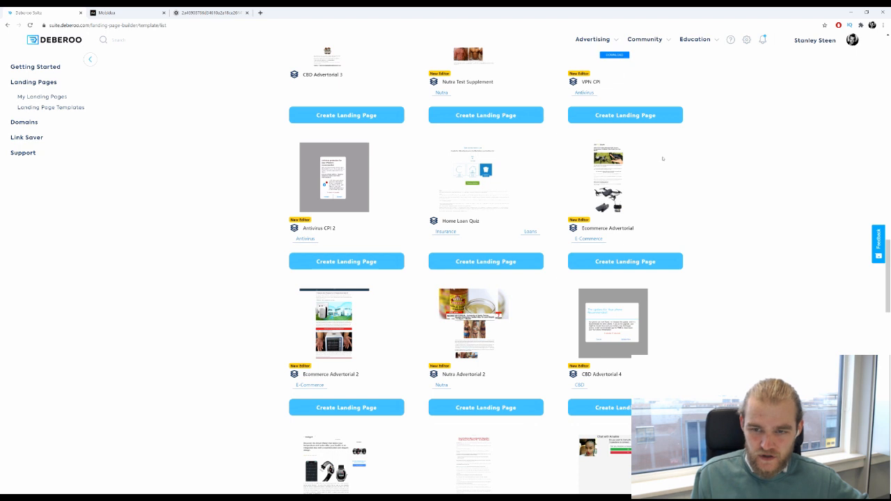
scroll(663, 159, up, 2)
- Create a landing page named "USA - Norton - Push" from the VPN CPI template
click(612, 219)
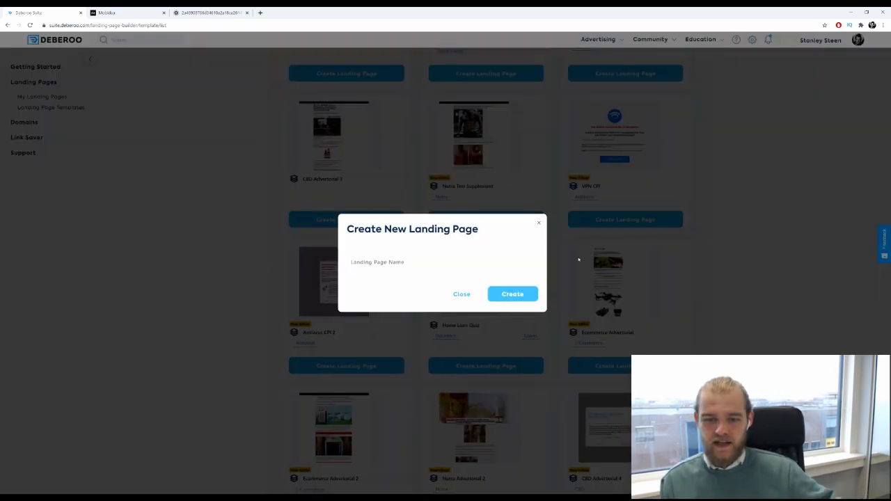
click(424, 259)
text(A)
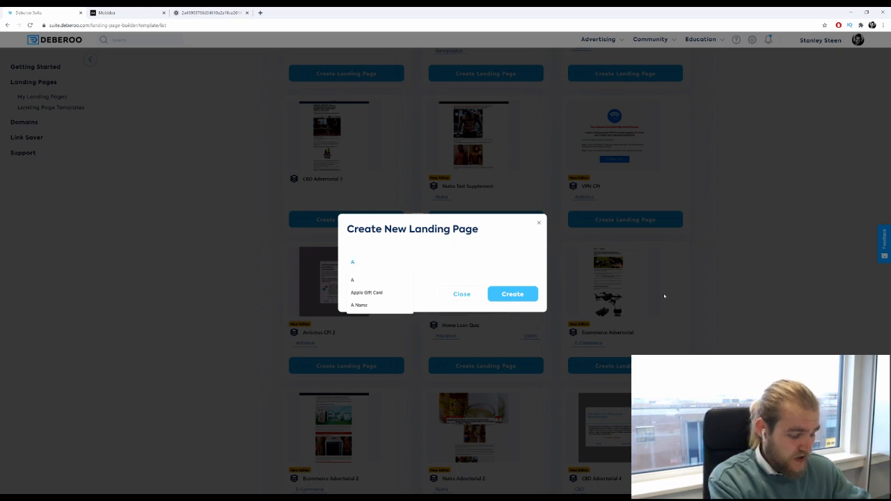
key(BackSpace)
text(U)
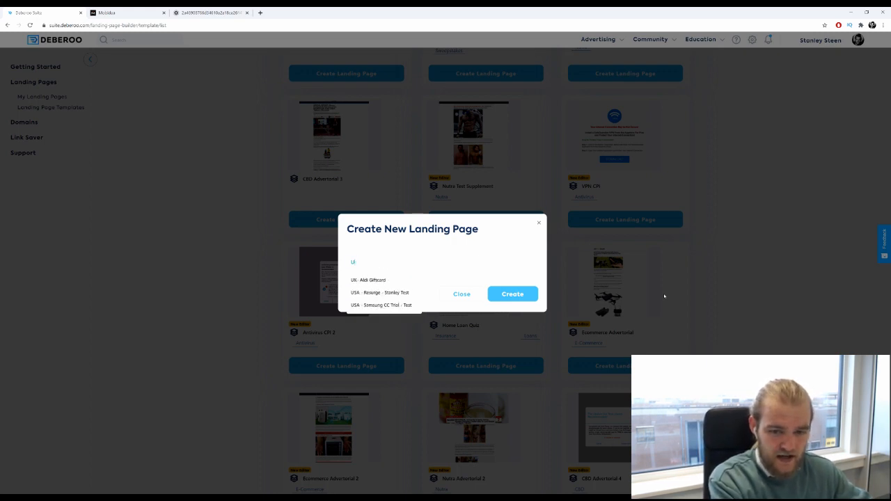
text(SA - Norton)
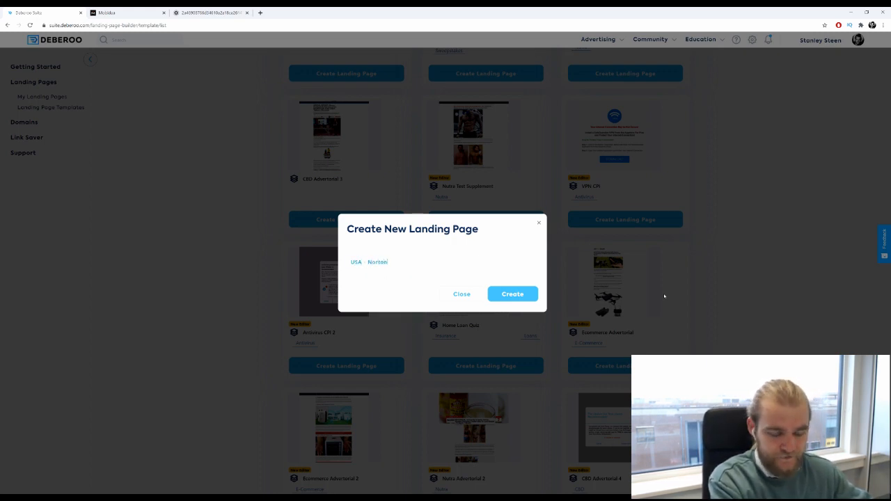
text( - Pu)
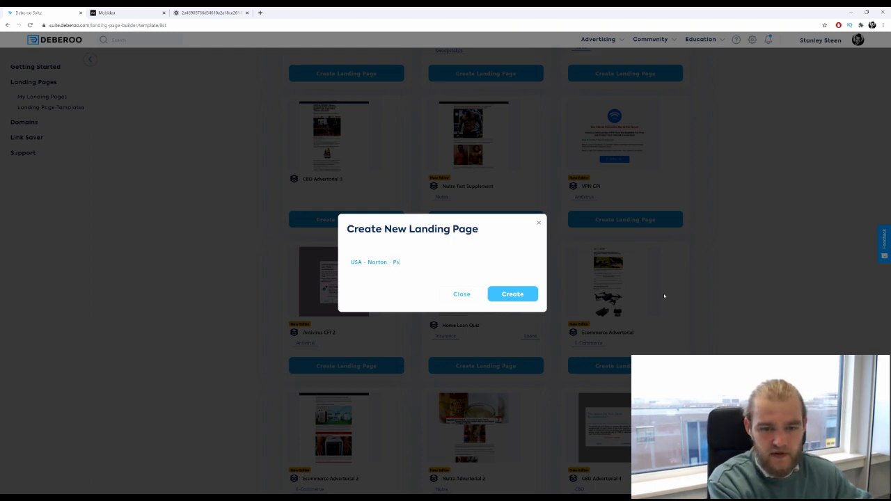
text(sh)
click(518, 294)
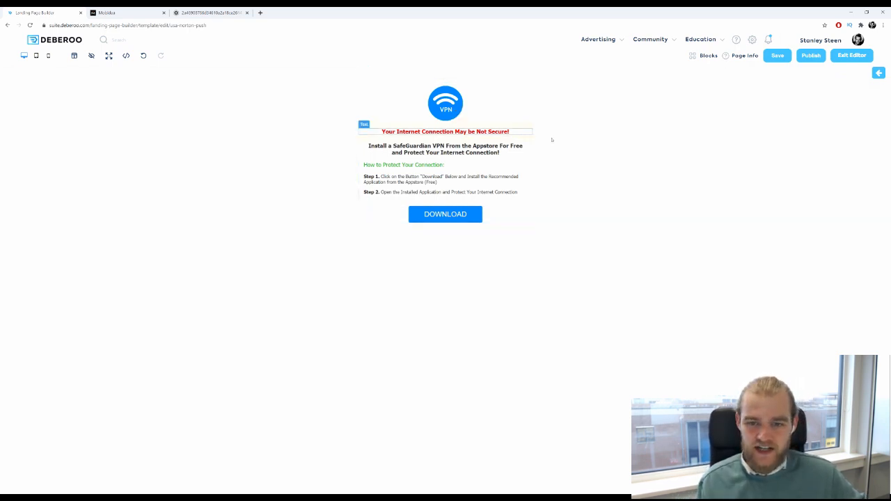
- Change the red headline below the VPN logo to "Your Device May Not Be Secured!"
click(472, 132)
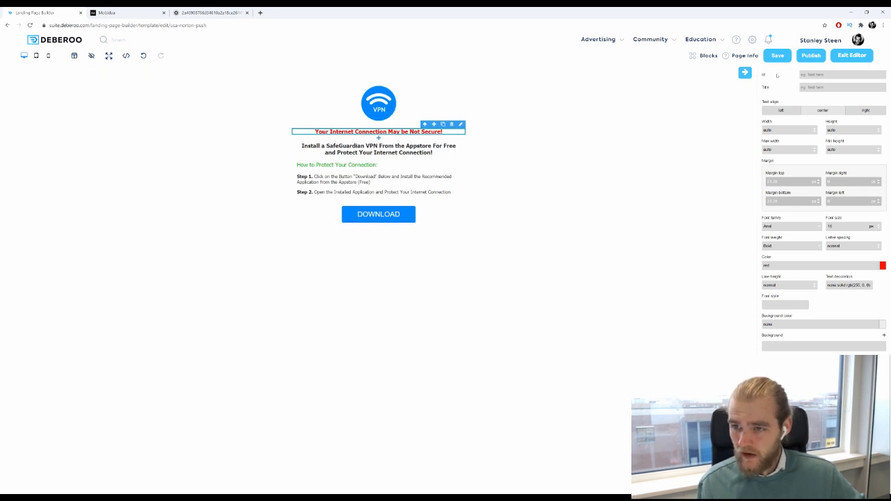
click(745, 72)
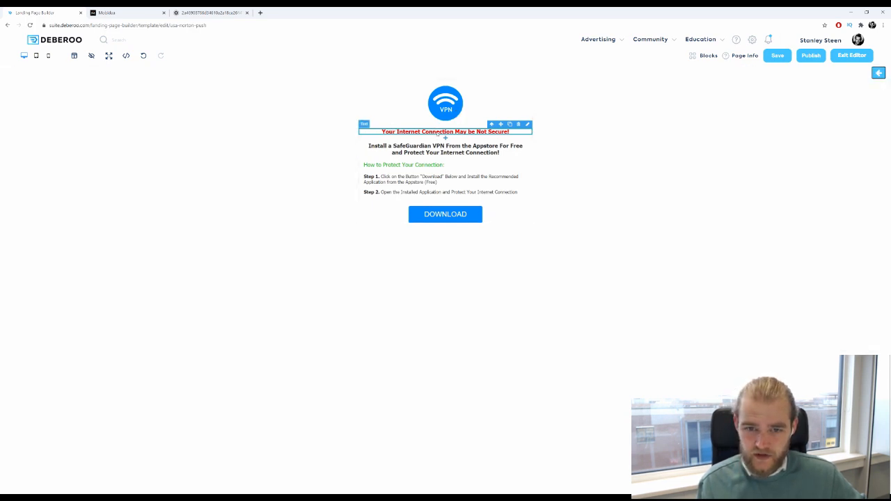
double_click(438, 132)
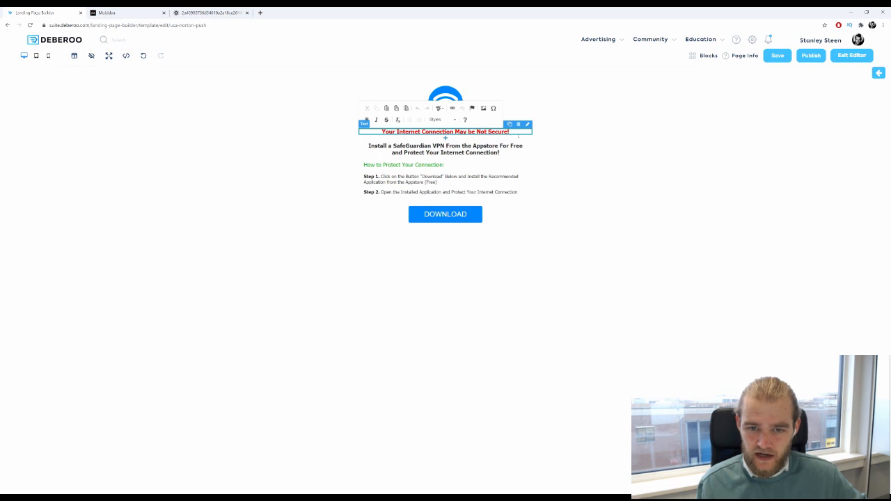
drag(511, 134, 396, 136)
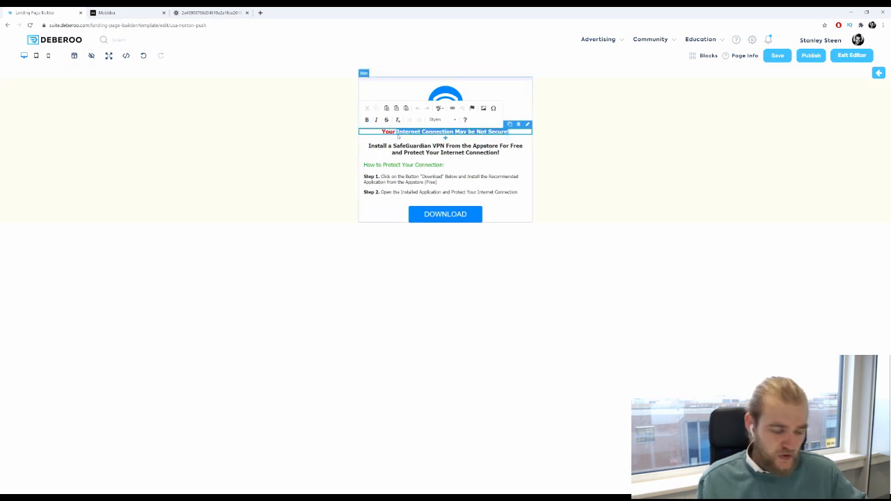
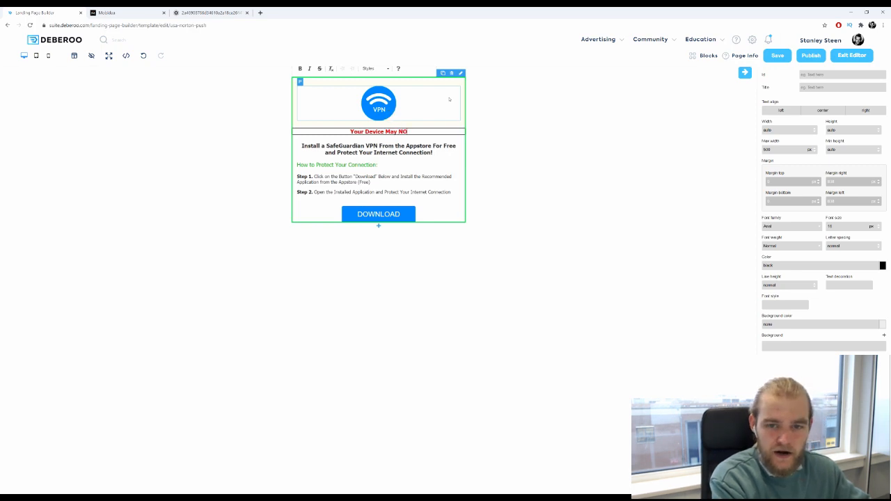
text(t B)
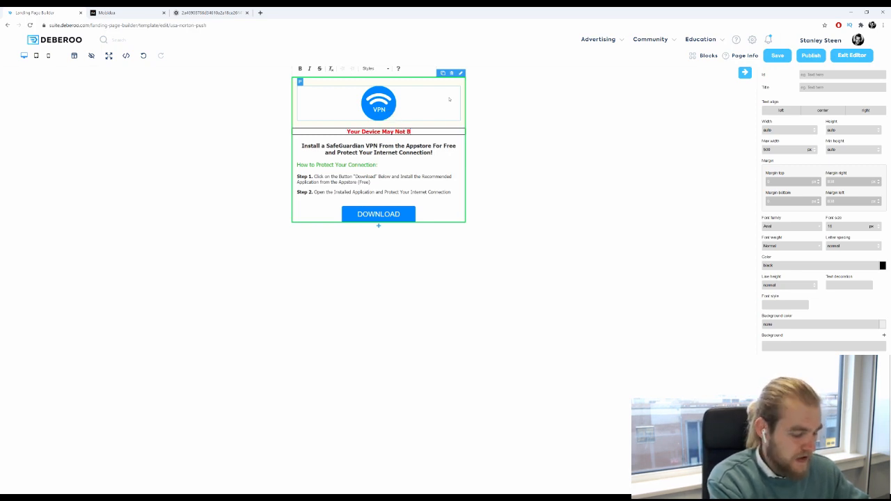
text(e Secured)
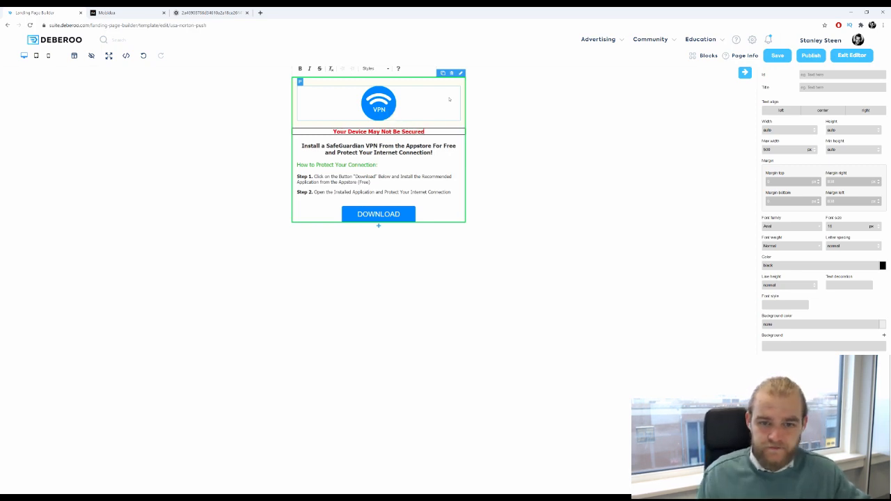
text(!)
- Replace the bold SafeGuardian VPN paragraph below the red headline with "Your device is at risk!"
click(324, 155)
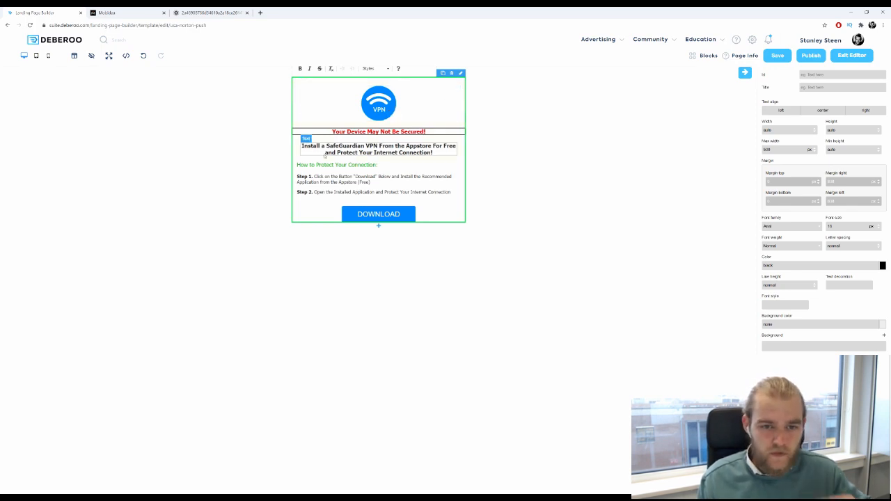
click(319, 147)
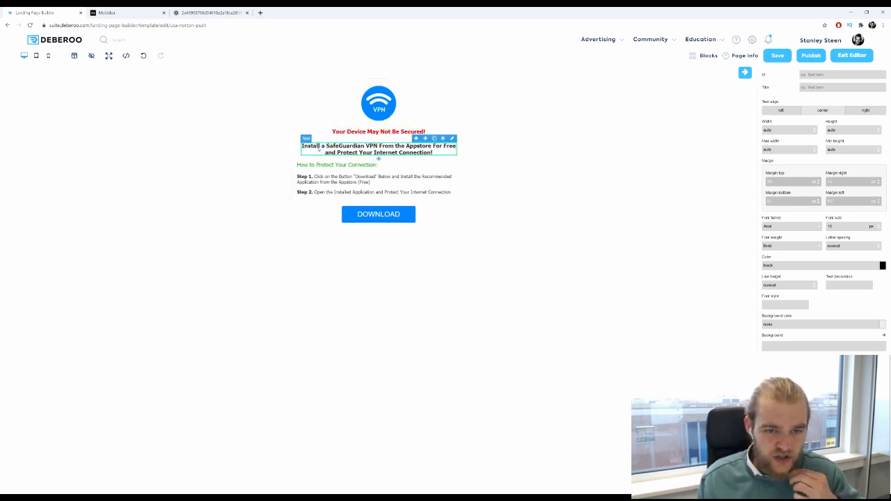
double_click(320, 147)
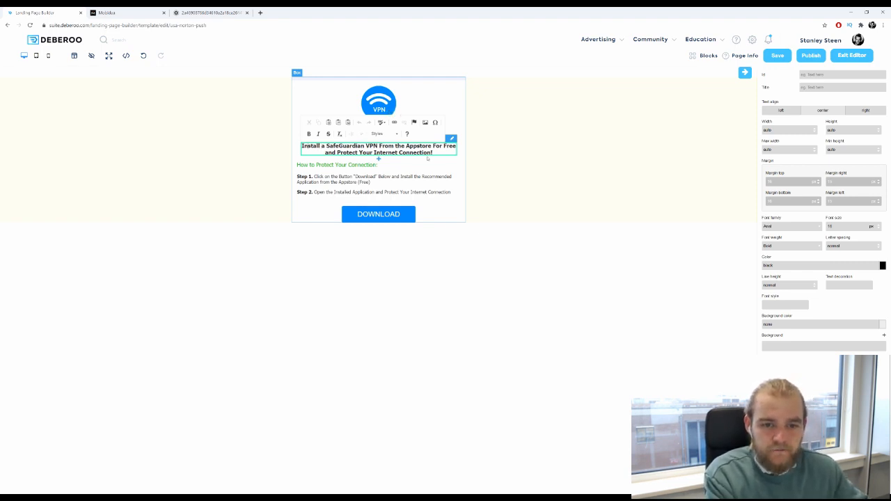
key(ctrl+a)
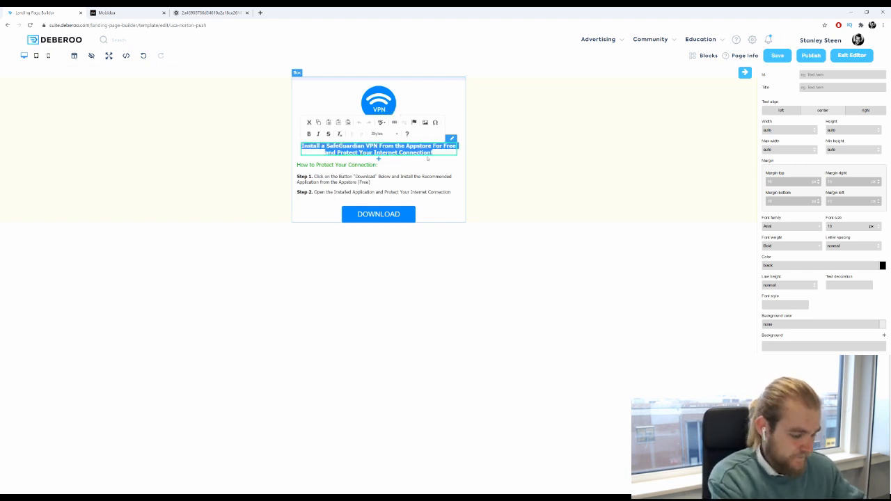
key(BackSpace)
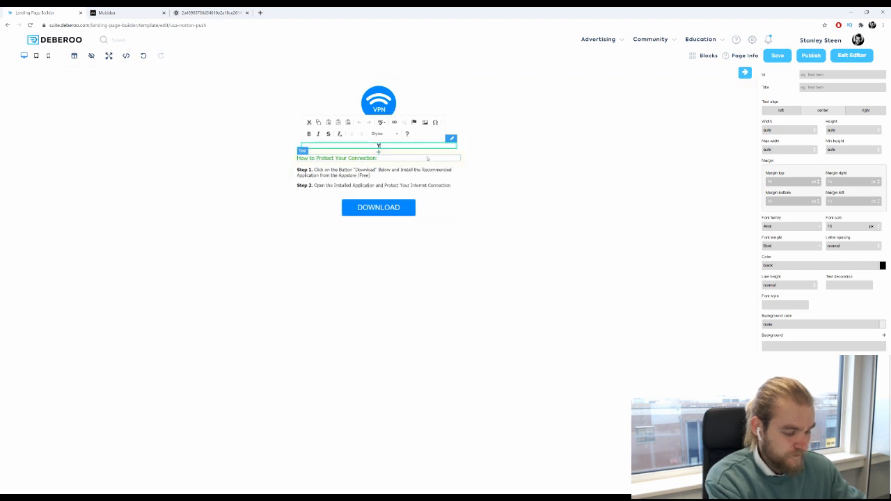
text(Your)
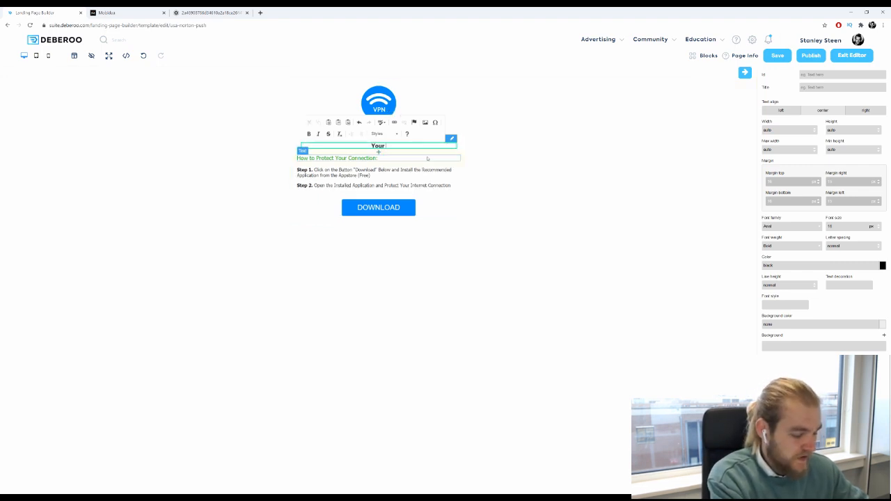
text( device is at)
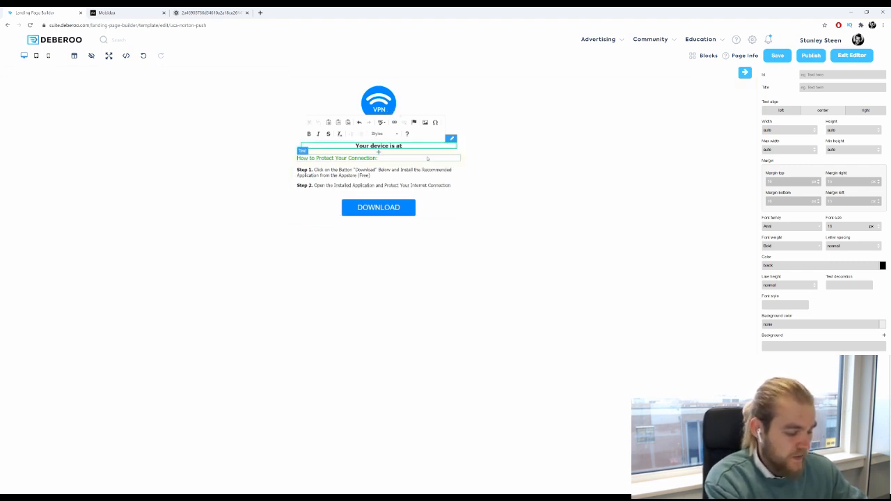
text( risk)
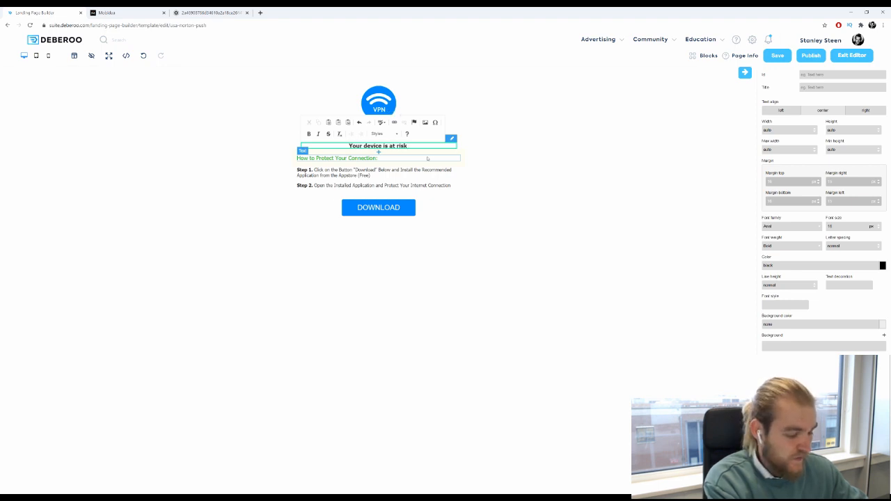
text( for)
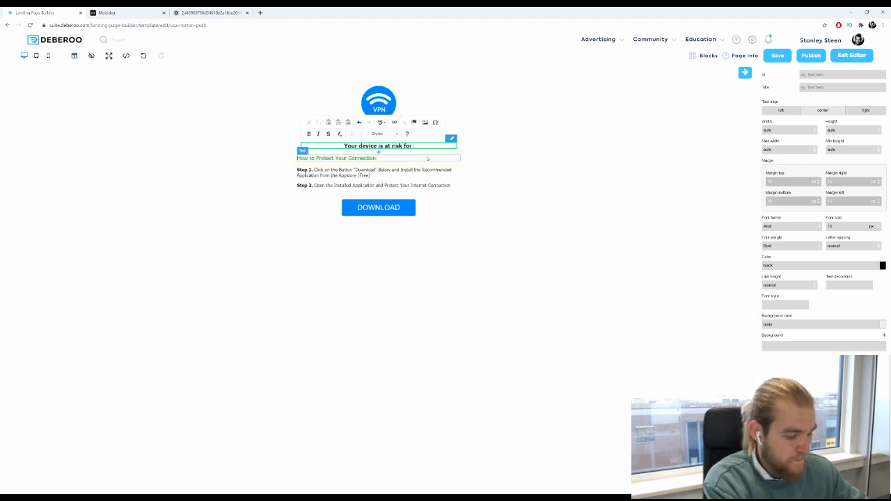
key(BackSpace)
key(BackSpace)
key(BackSpace)
key(BackSpace)
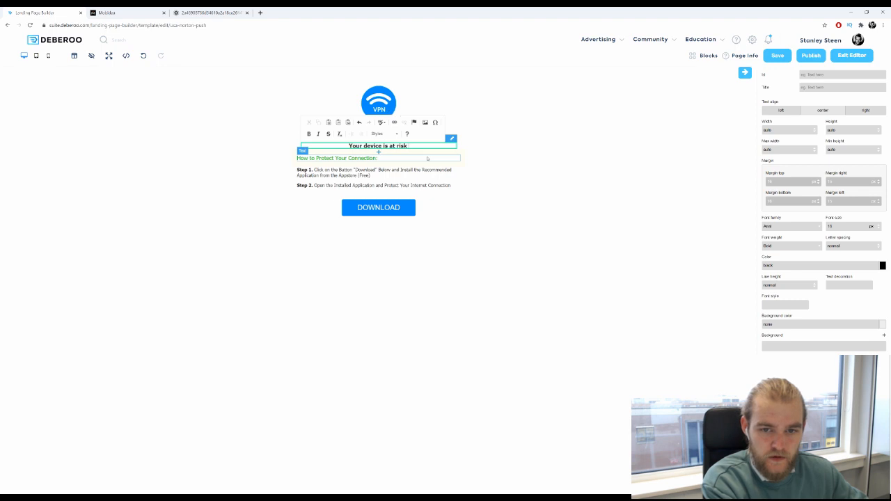
text(!)
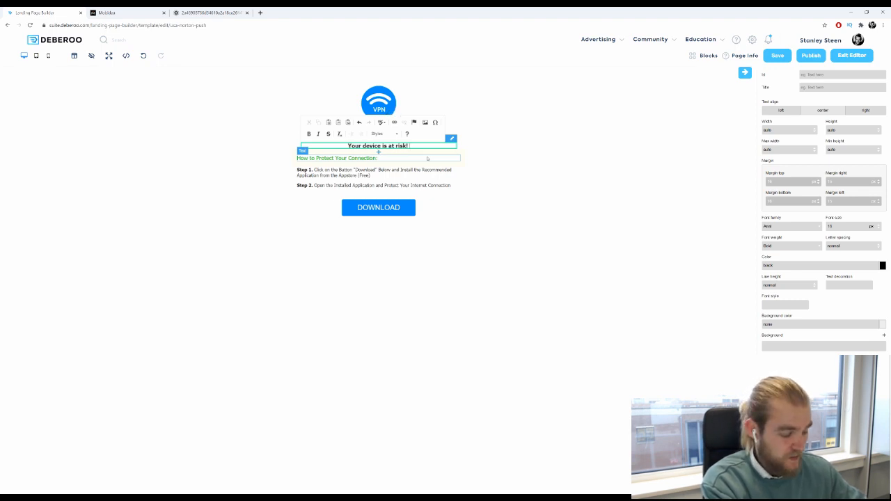
- Extend the bold paragraph with "Prevent virus and hackers from going through your documents and slow your device down."
text( Prevent vid)
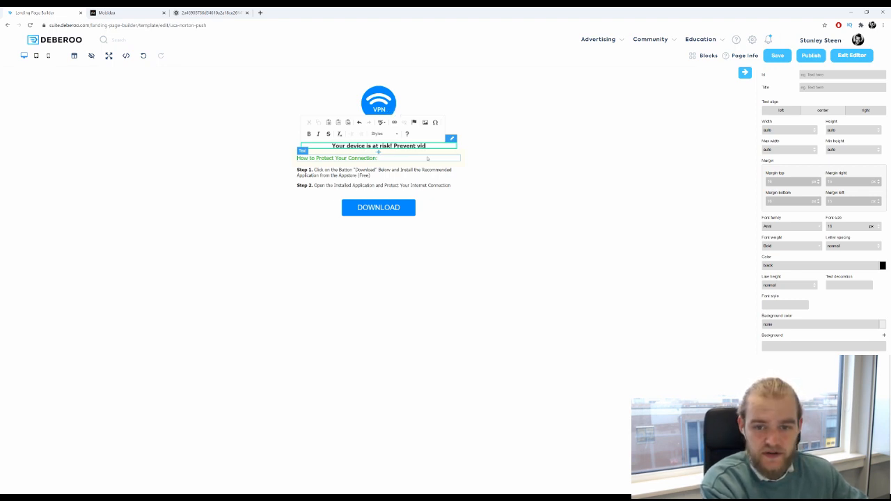
key(BackSpace)
text(rus and h)
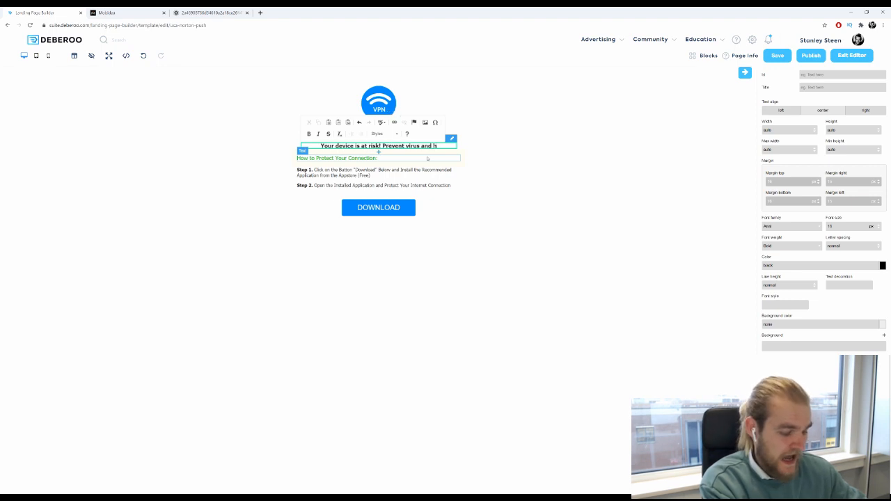
text(ackers fro)
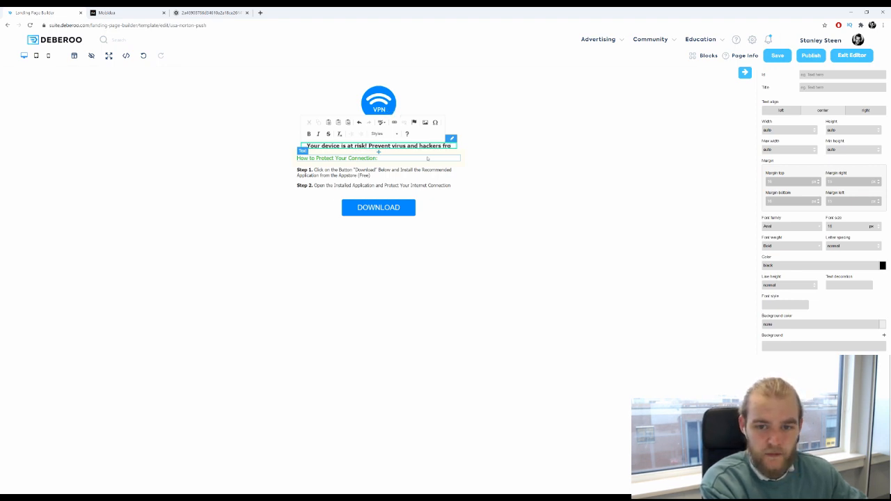
text(m going)
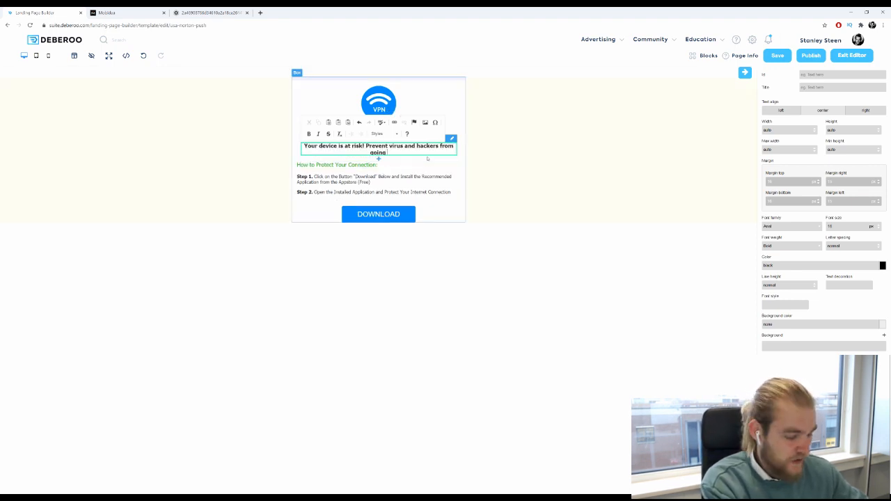
text( through t)
key(BackSpace)
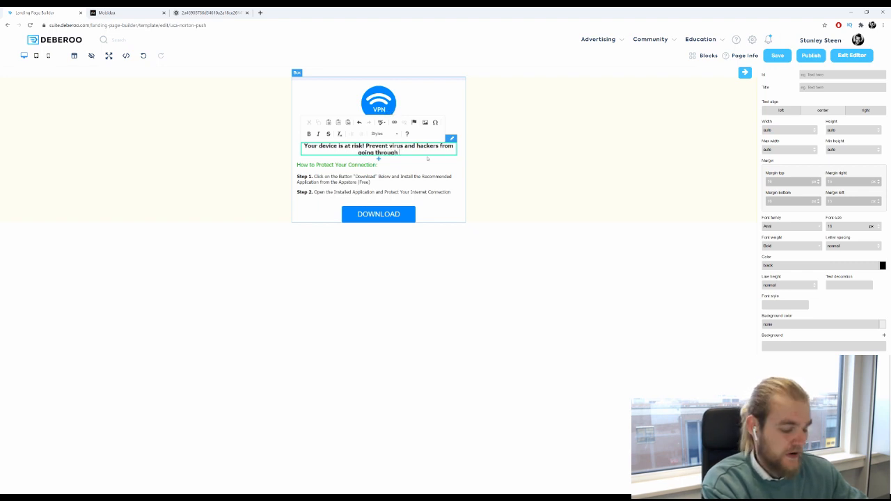
text(your docu)
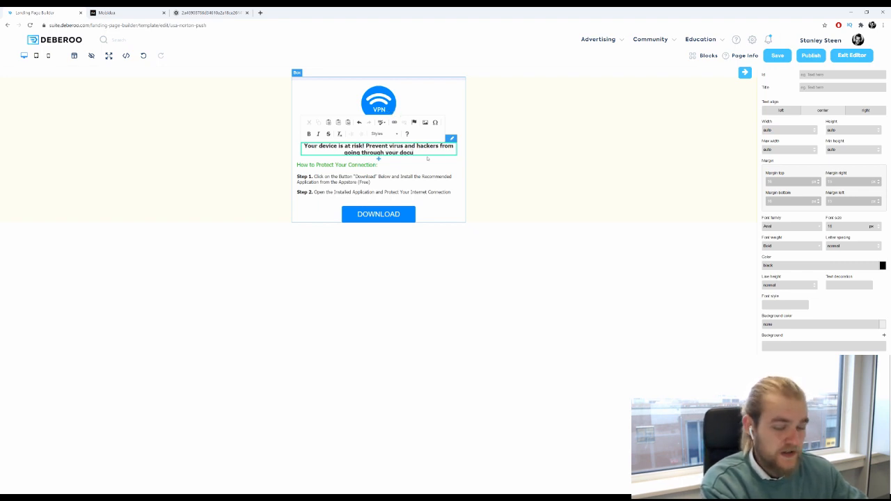
text(ments and slow your device doen)
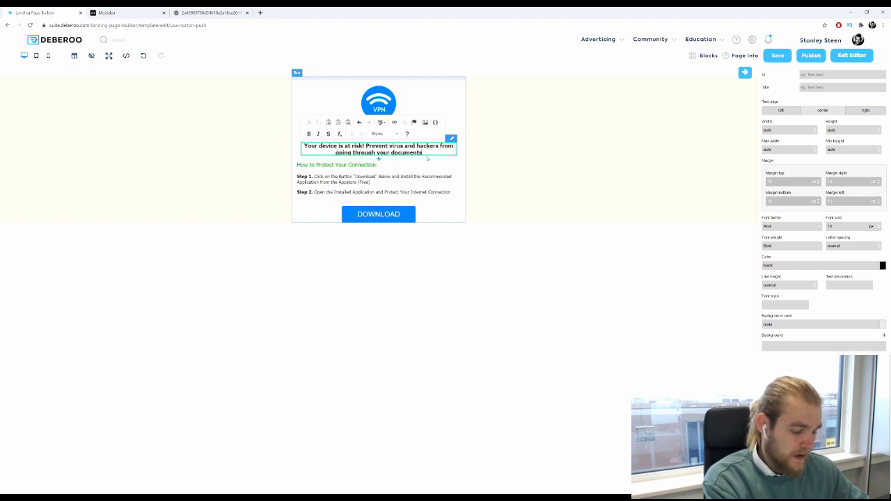
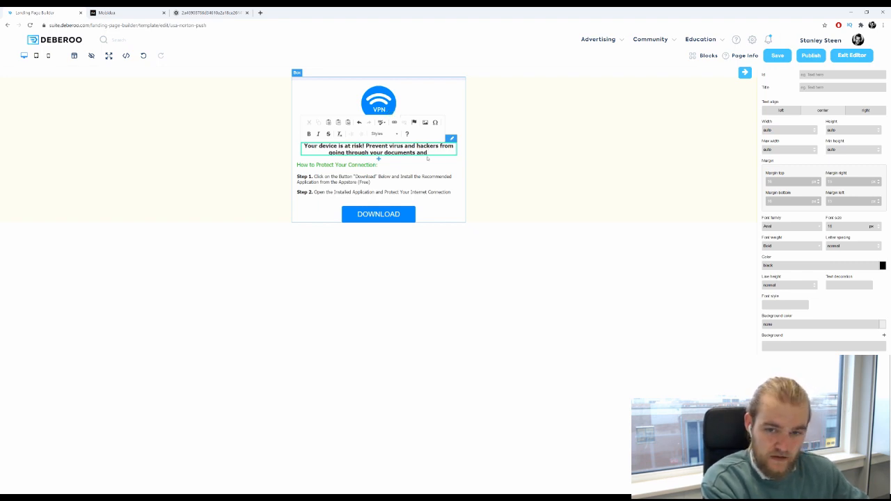
text( slow you)
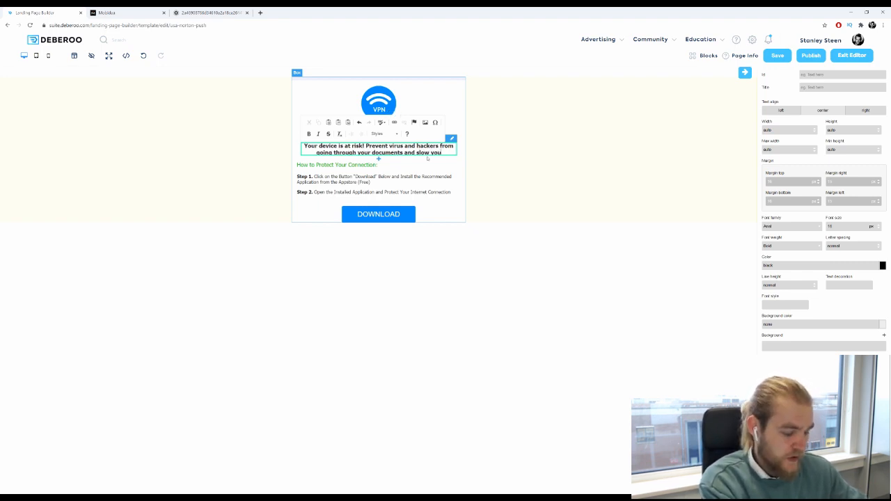
text(r device doen)
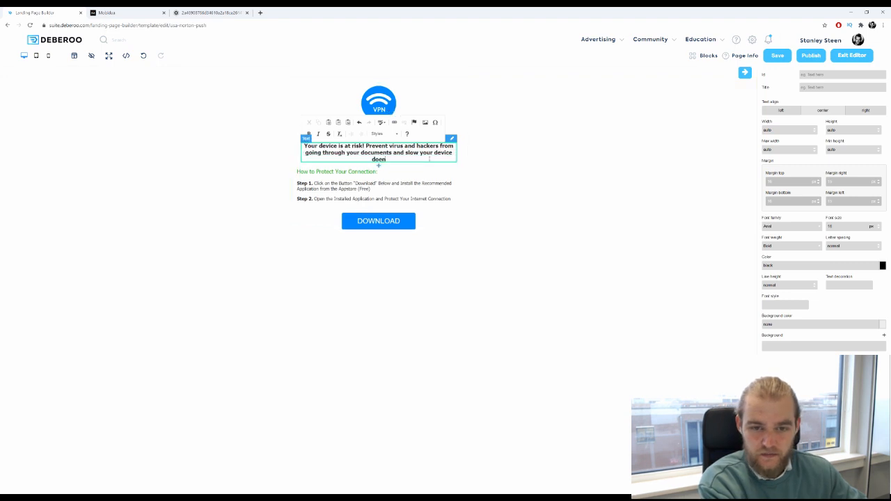
key(BackSpace)
key(BackSpace)
text(wn.)
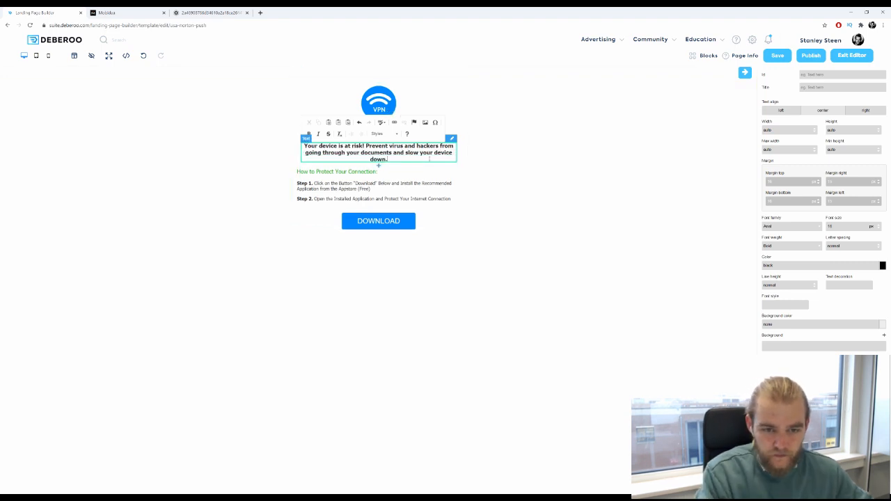
- Change the heading above the numbered steps to "How to Protect Your Device:"
double_click(359, 173)
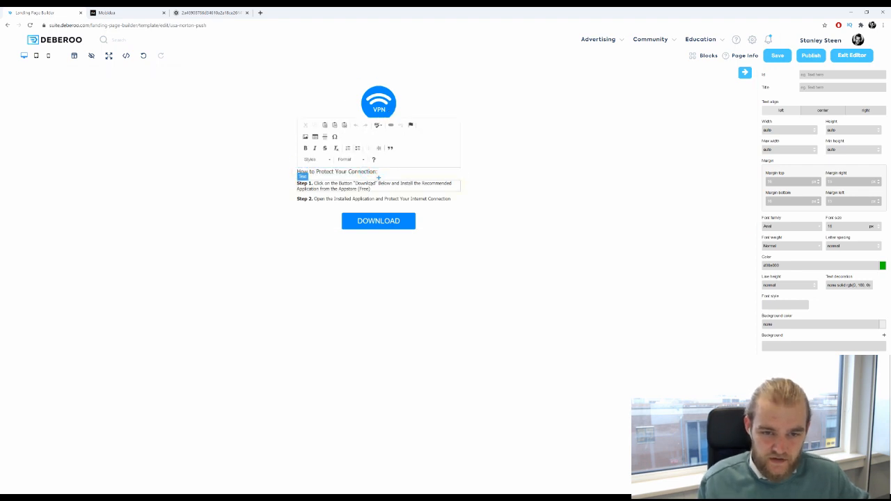
click(367, 174)
double_click(365, 172)
text(device)
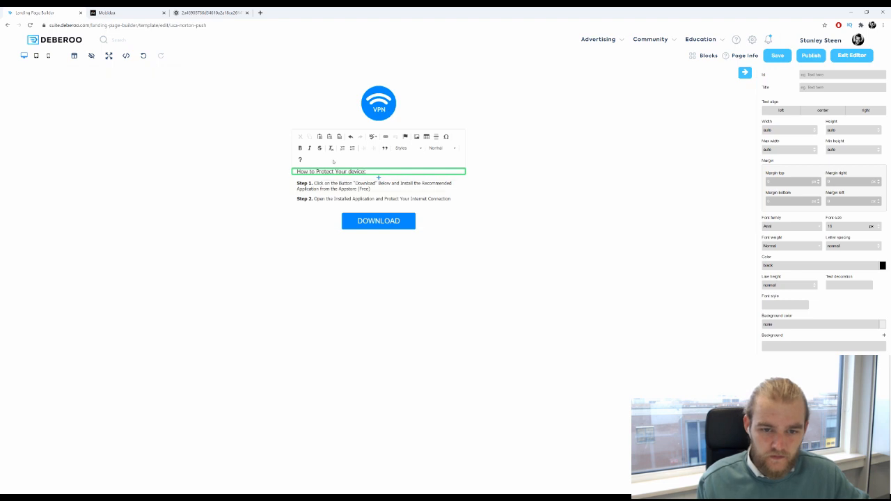
click(353, 171)
key(BackSpace)
text(D)
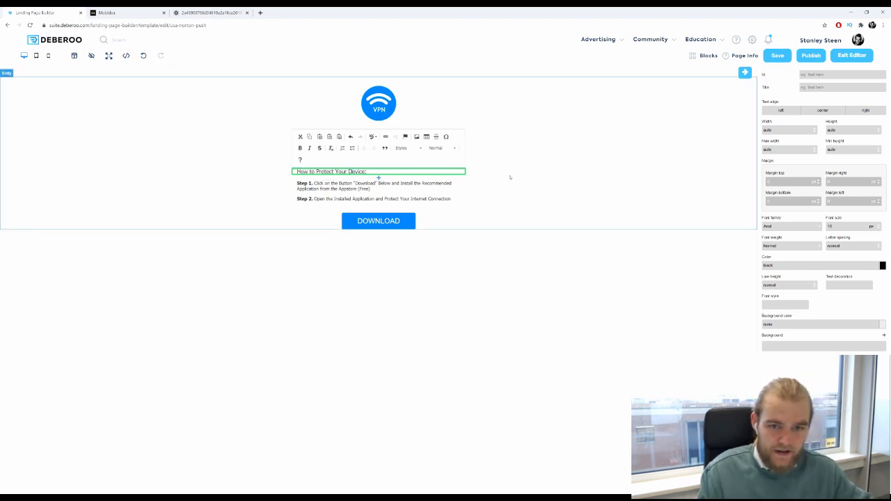
click(469, 228)
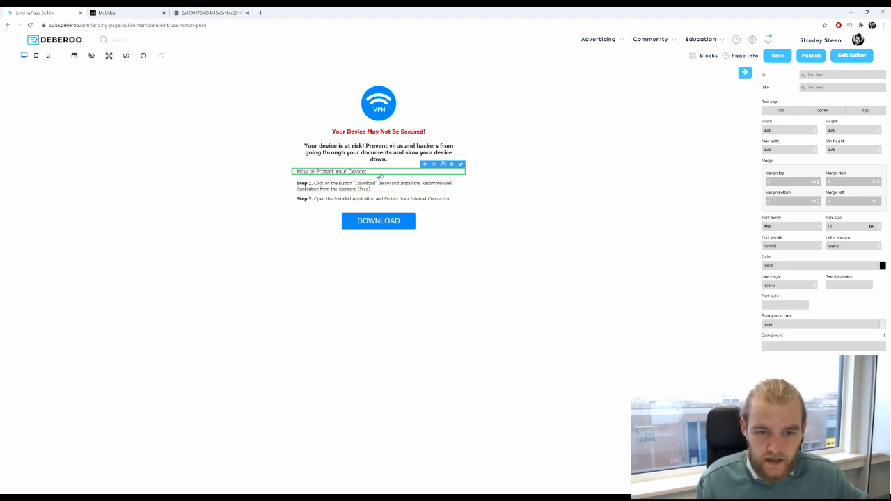
triple_click(379, 177)
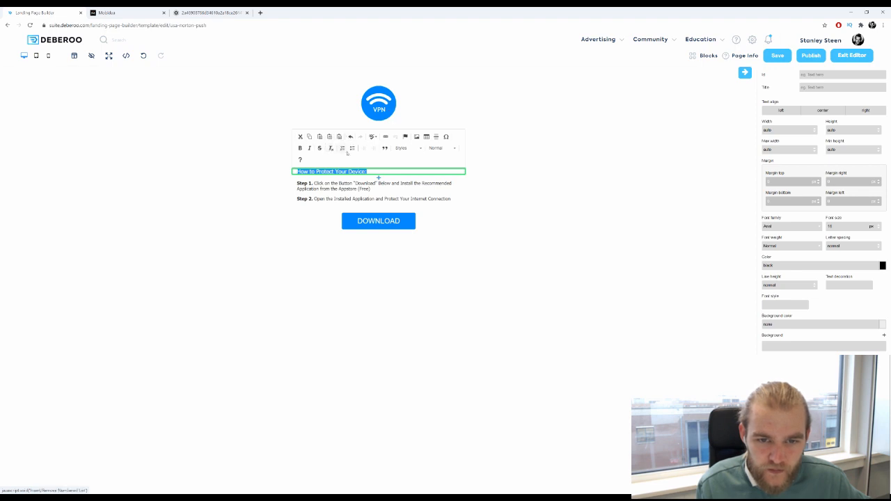
click(440, 149)
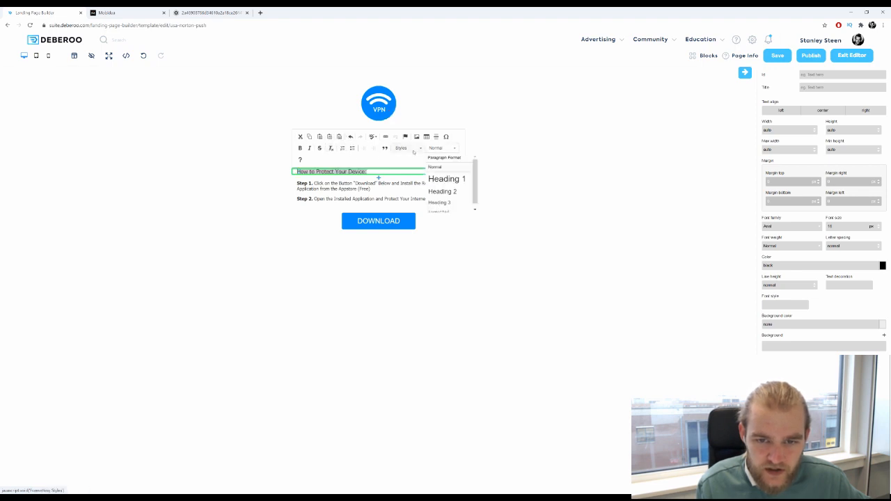
click(411, 148)
scroll(411, 179, down, 3)
scroll(411, 179, down, 2)
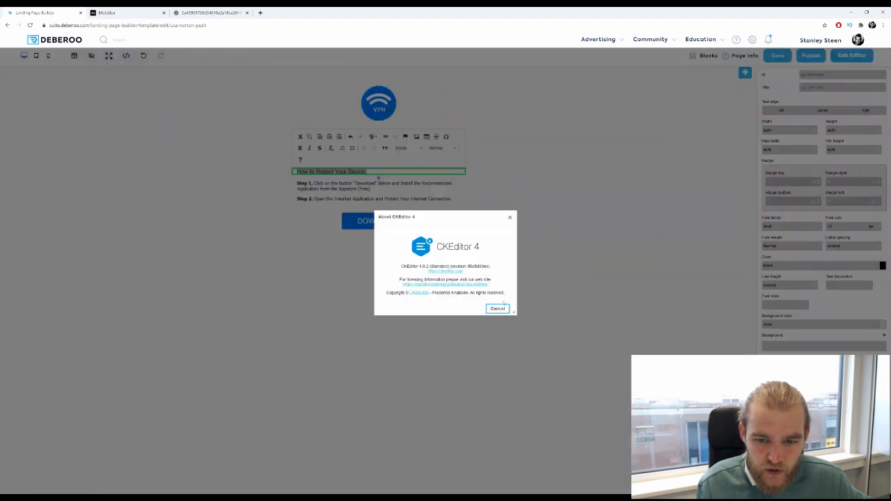
click(498, 309)
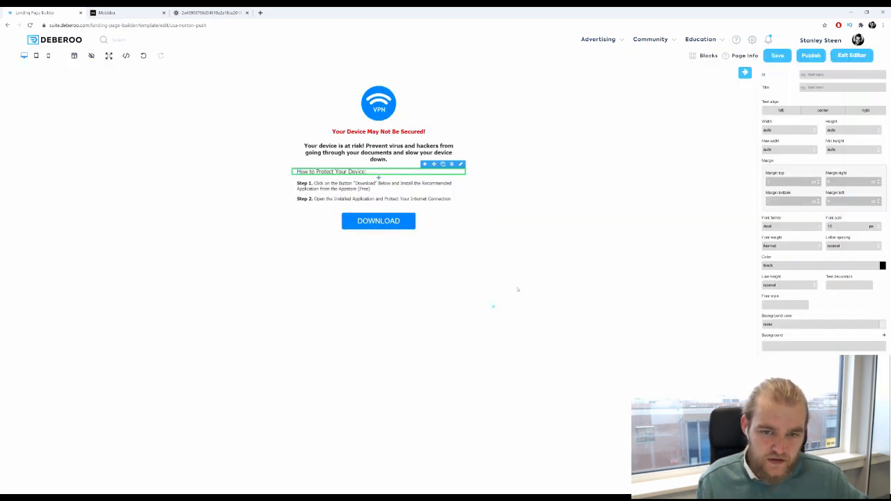
- Undo the text edits back to the template's original headline "Your Internet Connection May be Not Secure!"
text(Connection)
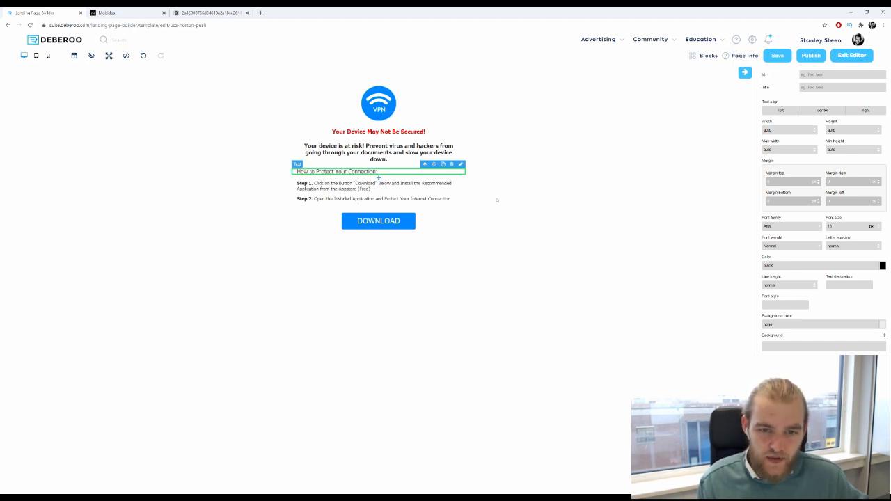
click(492, 209)
key(ctrl+z)
key(ctrl+z)
key(ctrl+z)
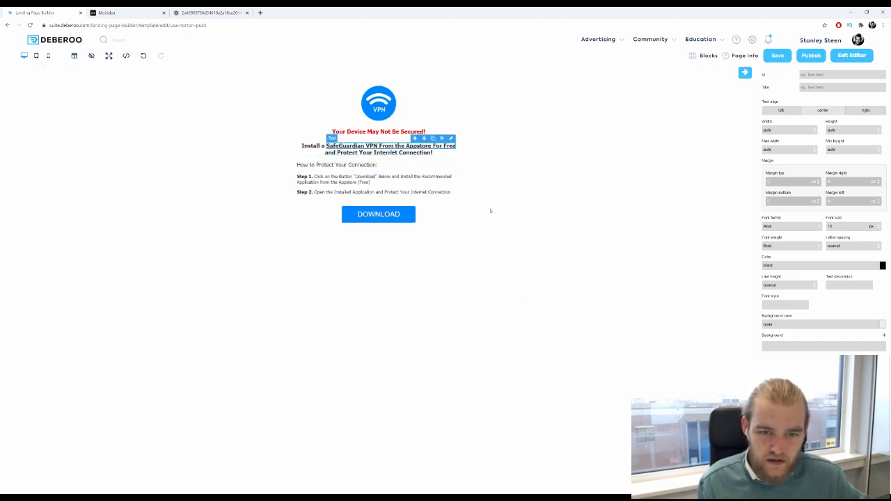
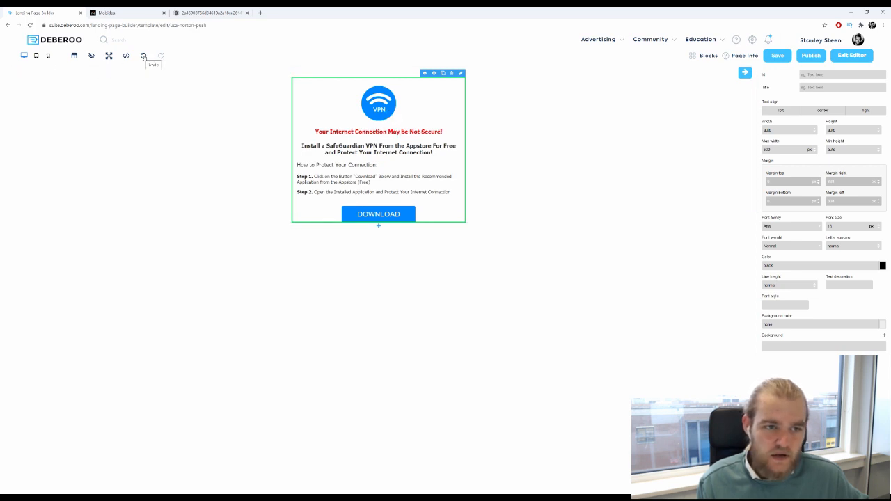
- Redo the undone changes to the red headline and the bold paragraph below it
click(160, 56)
click(161, 56)
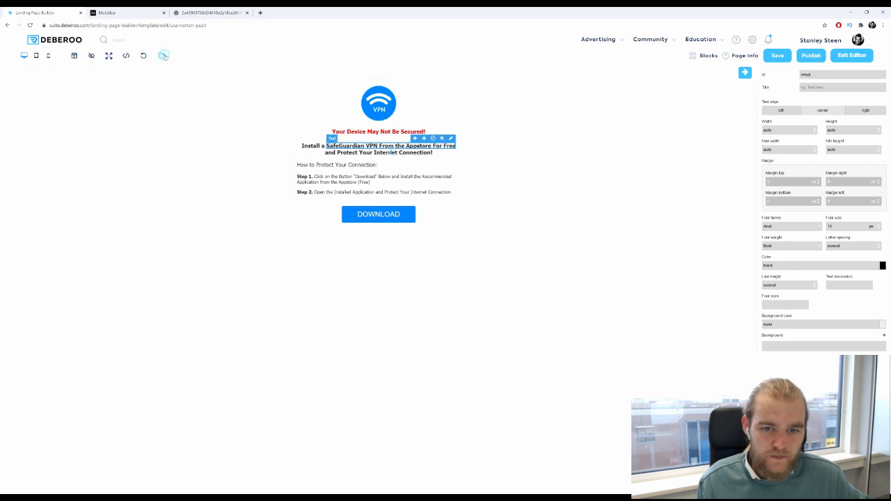
click(163, 56)
click(163, 55)
click(162, 56)
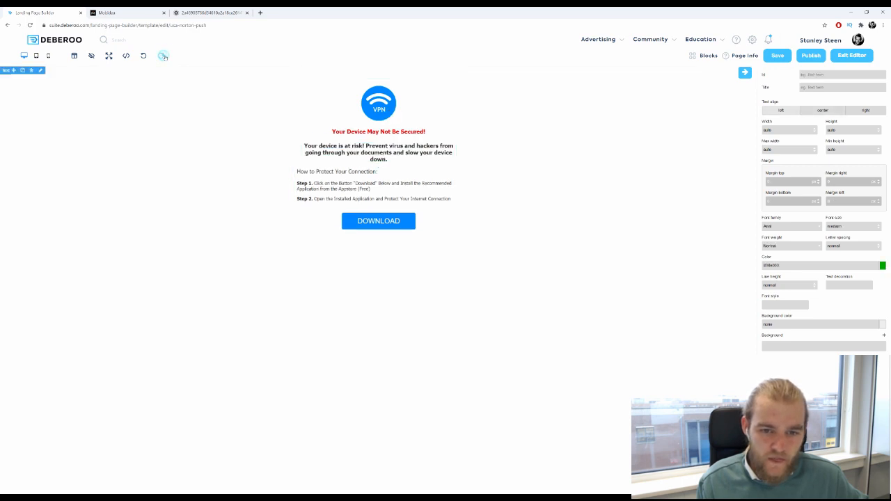
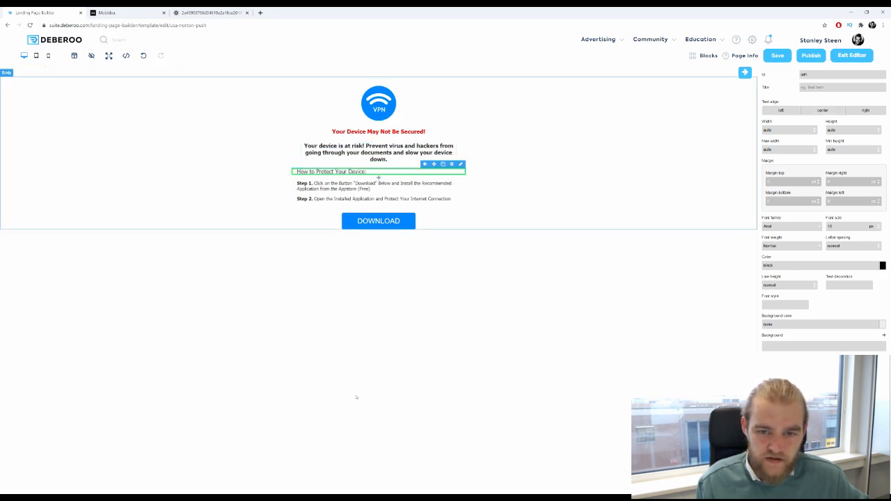
- Change the text colour of the "How to Protect Your Device:" heading to green
double_click(372, 172)
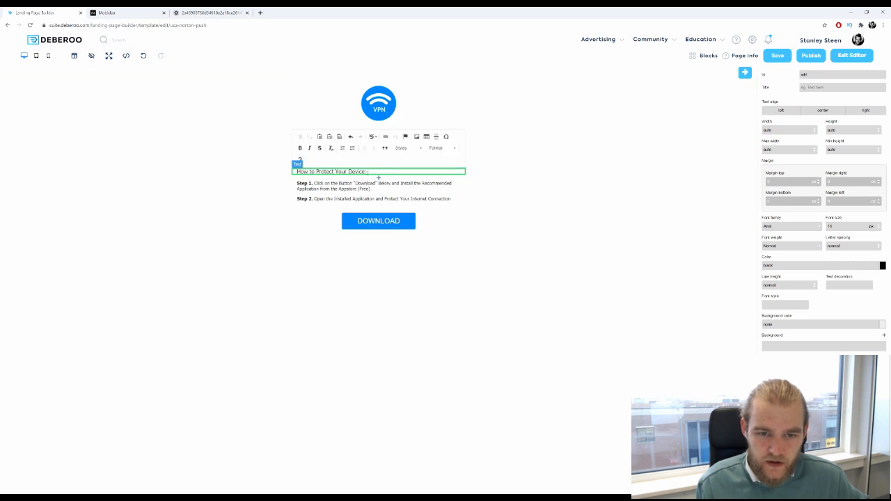
triple_click(367, 172)
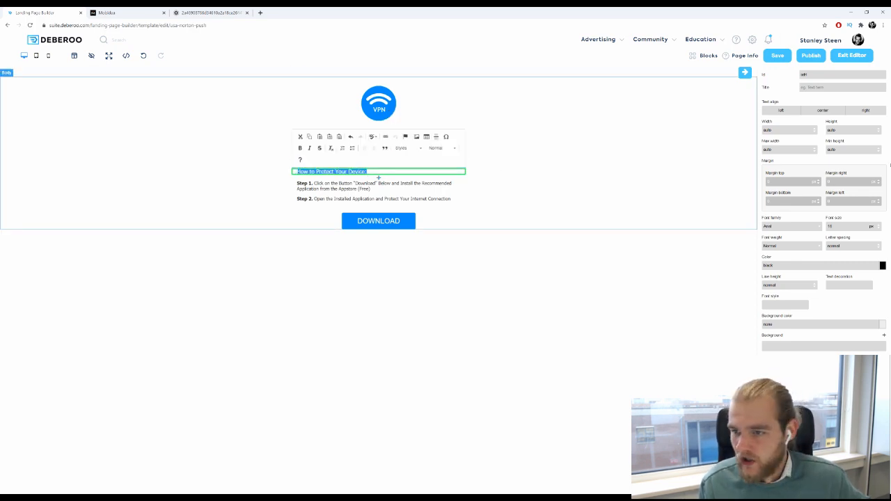
click(883, 266)
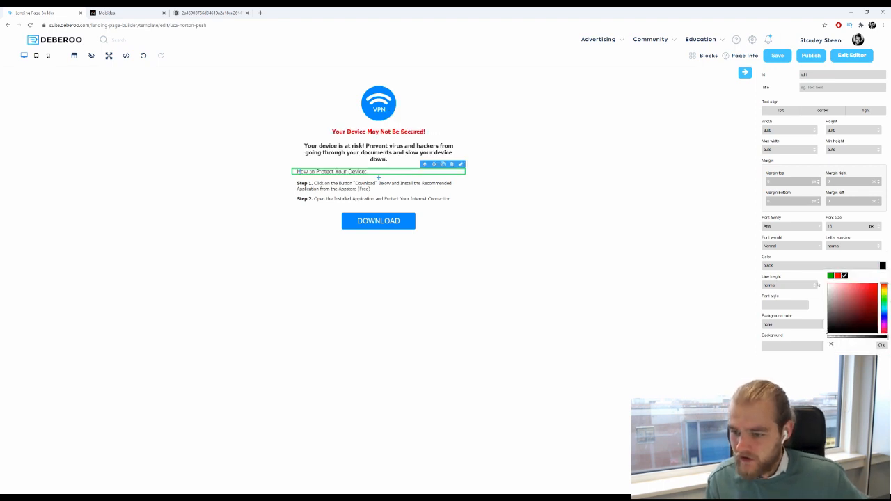
click(831, 276)
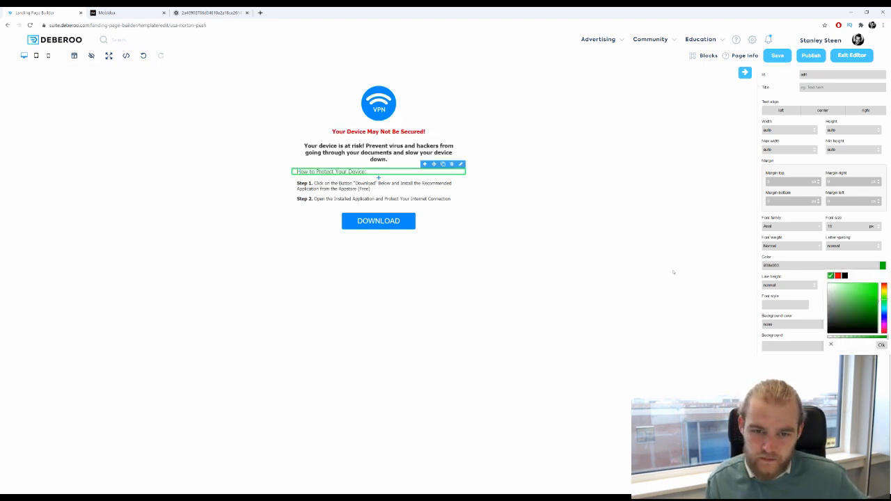
click(882, 345)
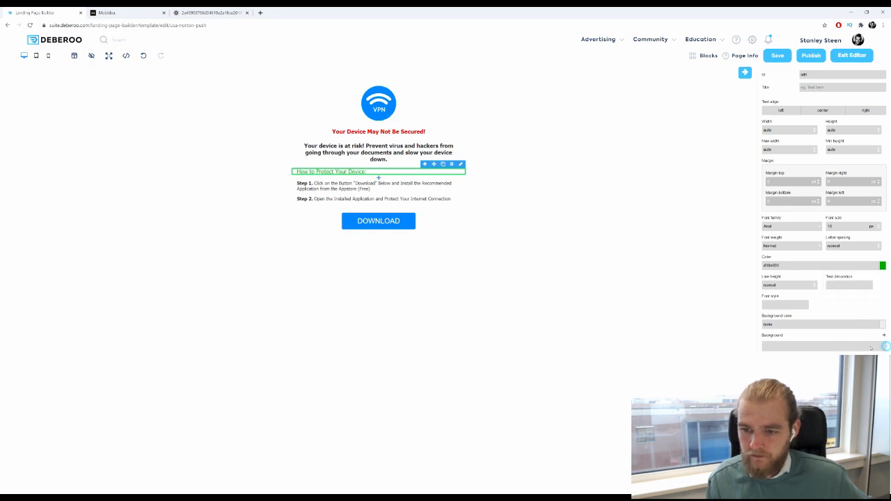
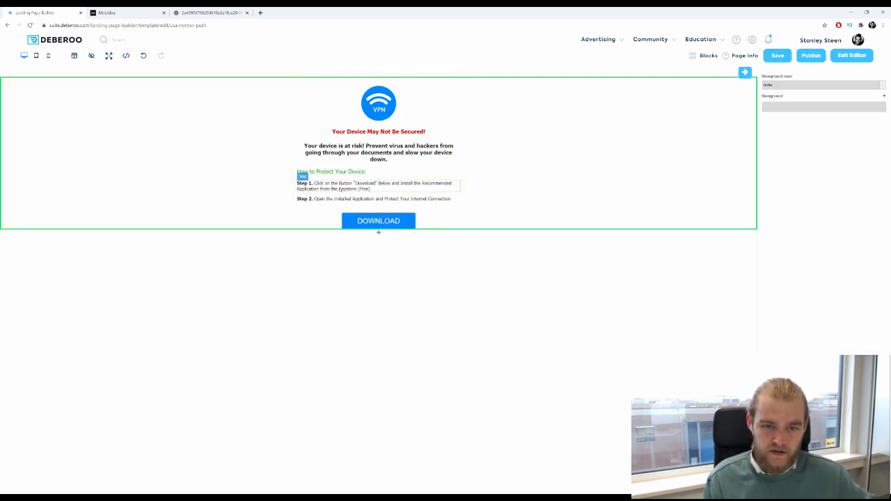
- Replace the quoted button name "Download" in the Step 1 instruction with "Secure"
click(379, 187)
double_click(379, 190)
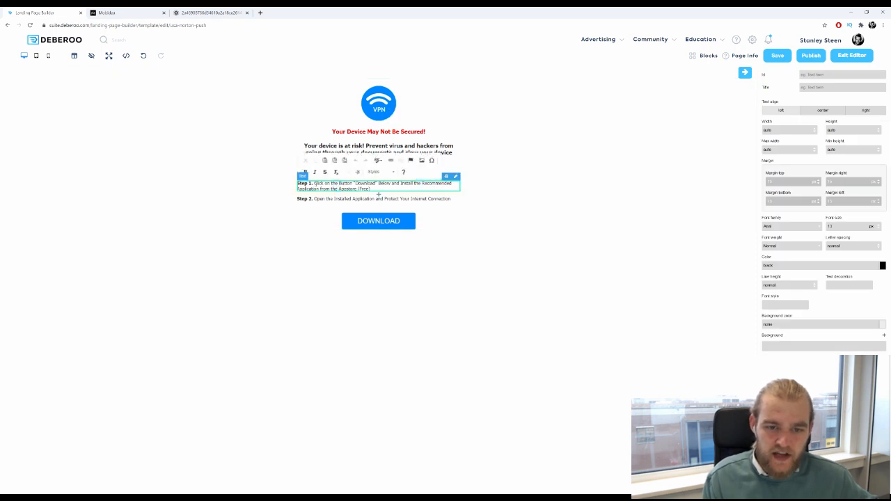
double_click(368, 183)
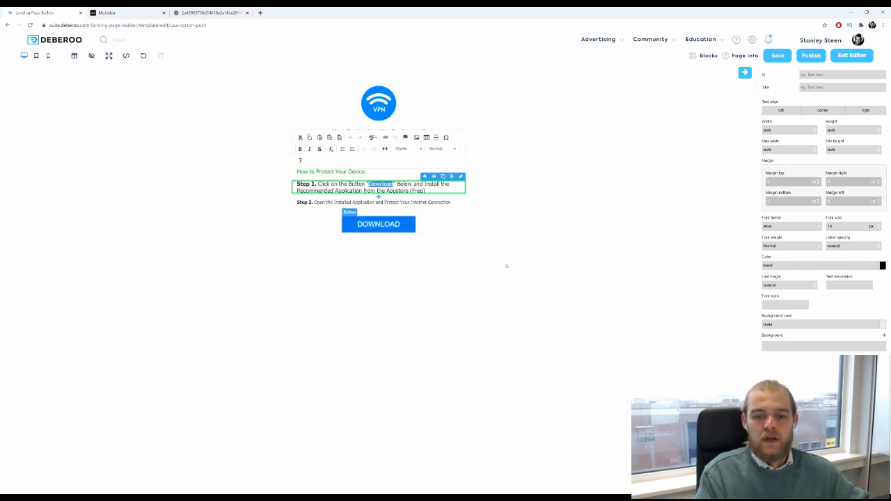
text(Secure)
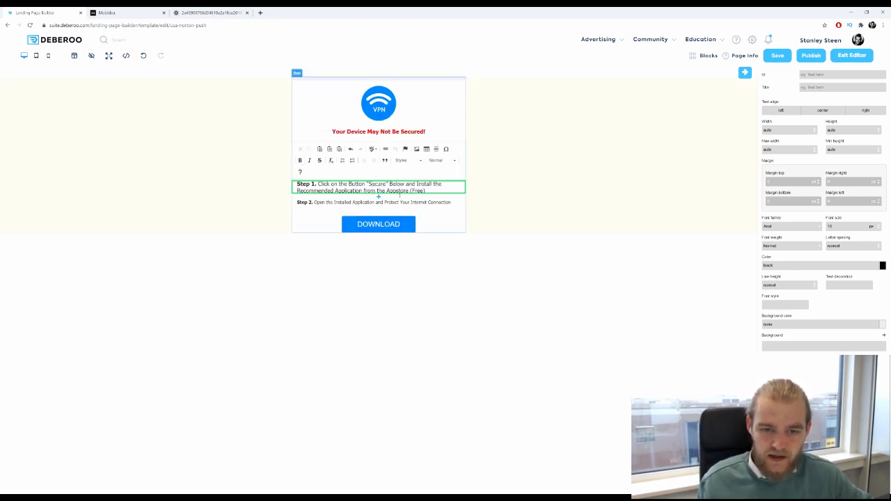
- Replace the ending of the Step 1 instruction after "Below and" with "Protect your Device with Norton Security"
drag(430, 192, 297, 192)
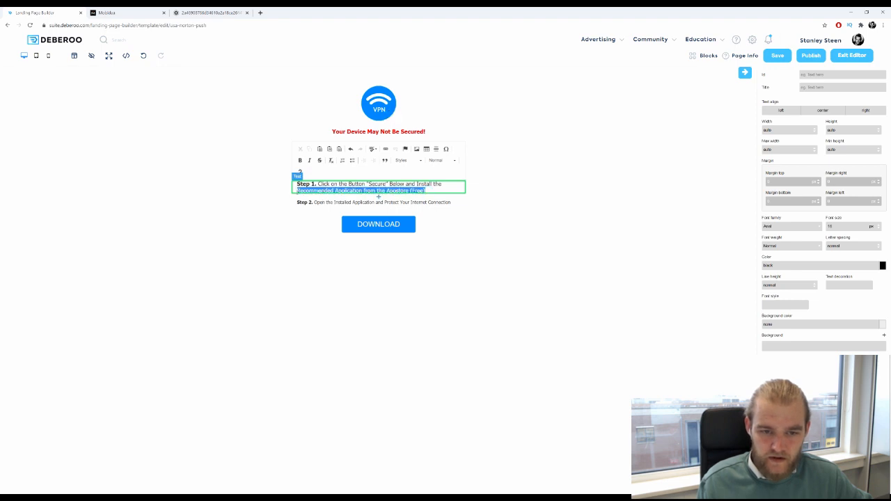
drag(417, 184, 434, 188)
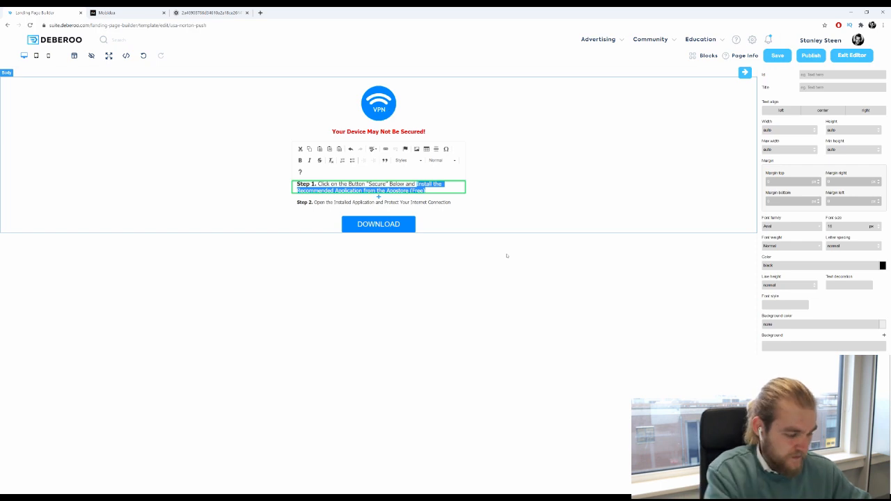
text(pro)
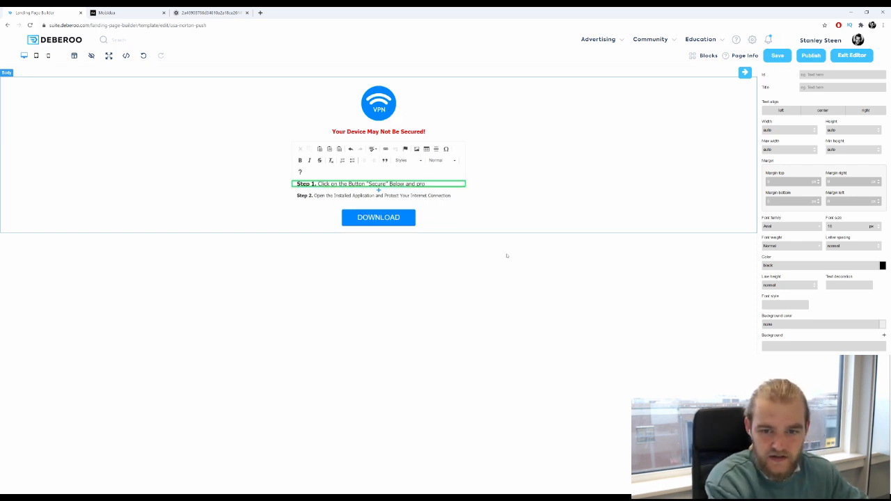
text(vtect y)
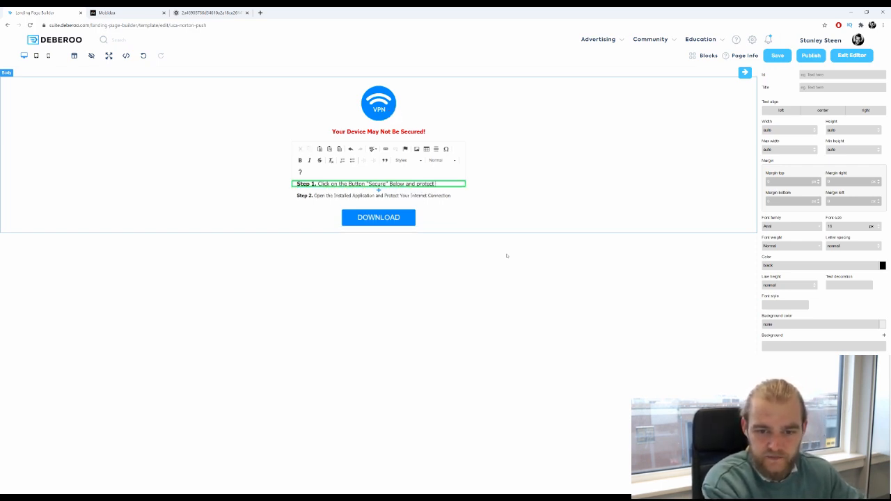
key(BackSpace)
key(BackSpace)
key(BackSpace)
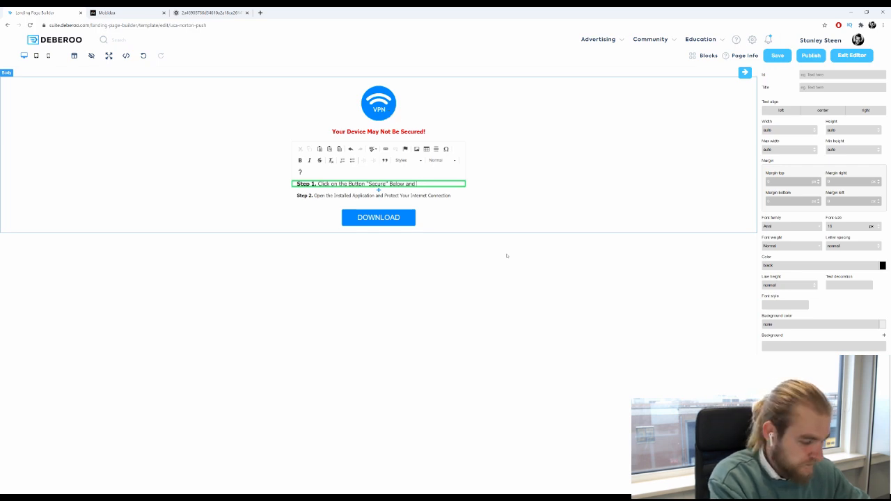
text(Protect you)
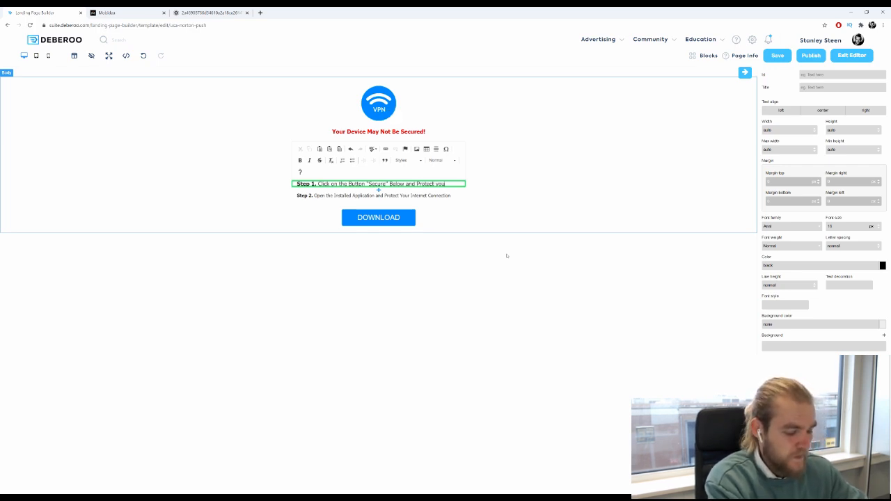
text(r Device with Norton Secur)
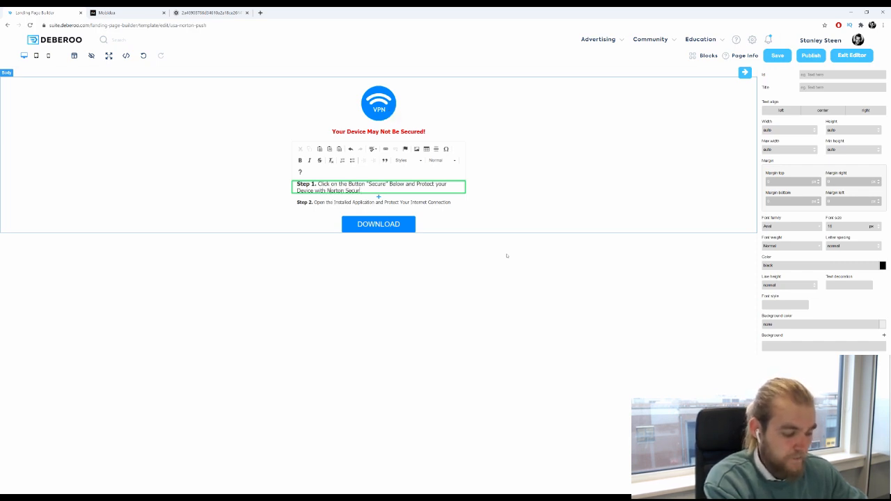
text(y)
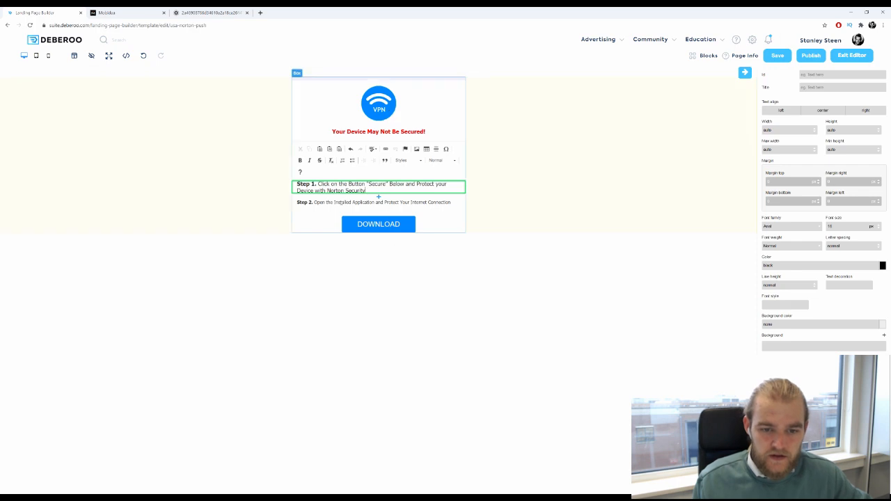
- Rewrite the Step 2 instruction as "Open the Norton Security App and Protect Your Device against Viruses and Malware."
click(342, 201)
double_click(345, 204)
click(345, 203)
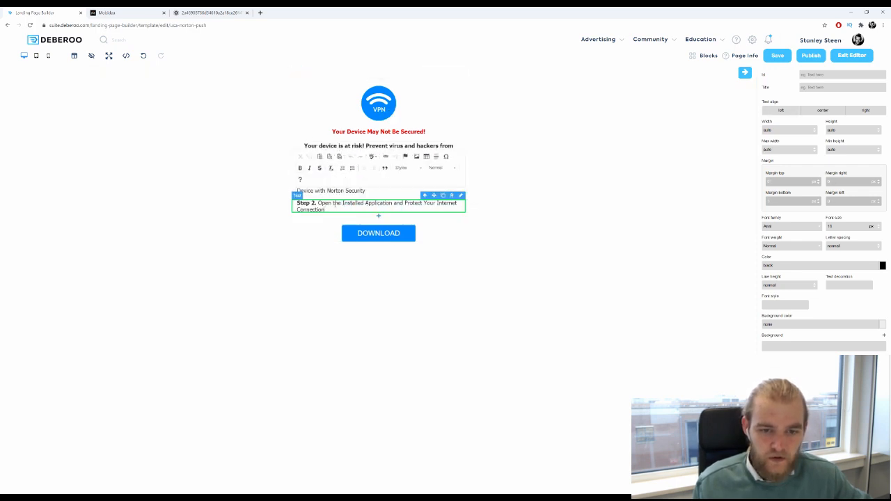
drag(334, 203, 483, 227)
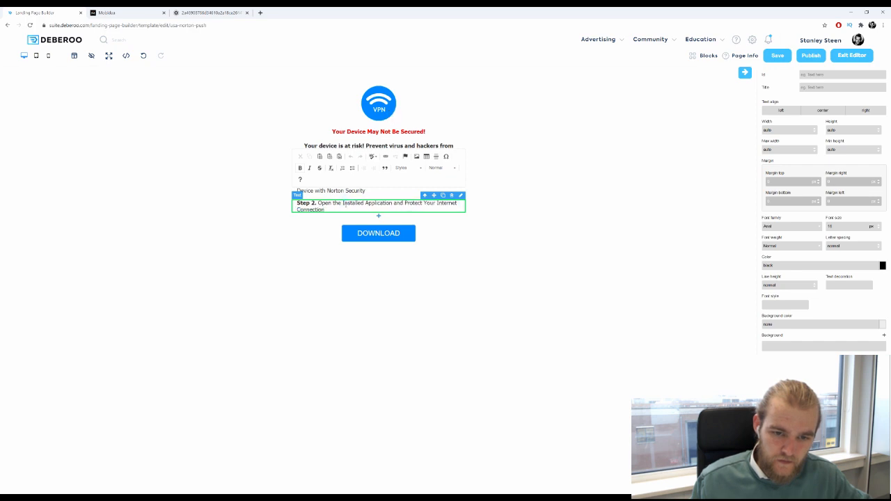
drag(346, 211, 342, 203)
text(Norton Security)
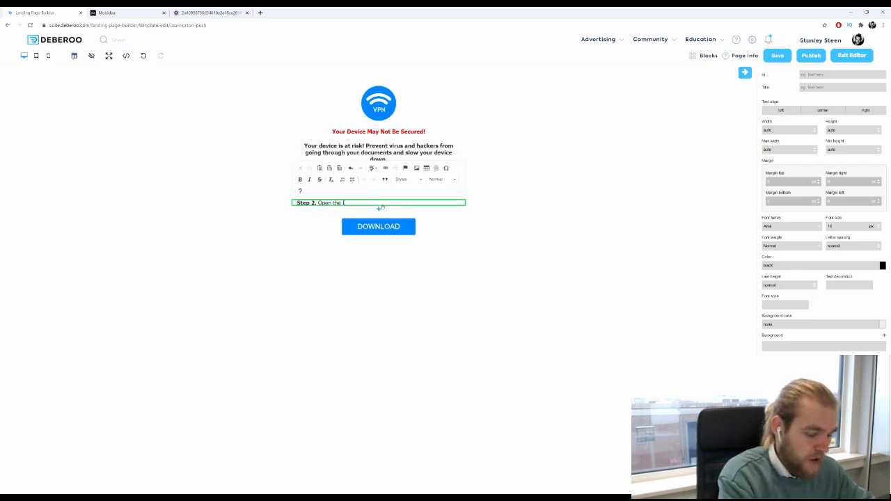
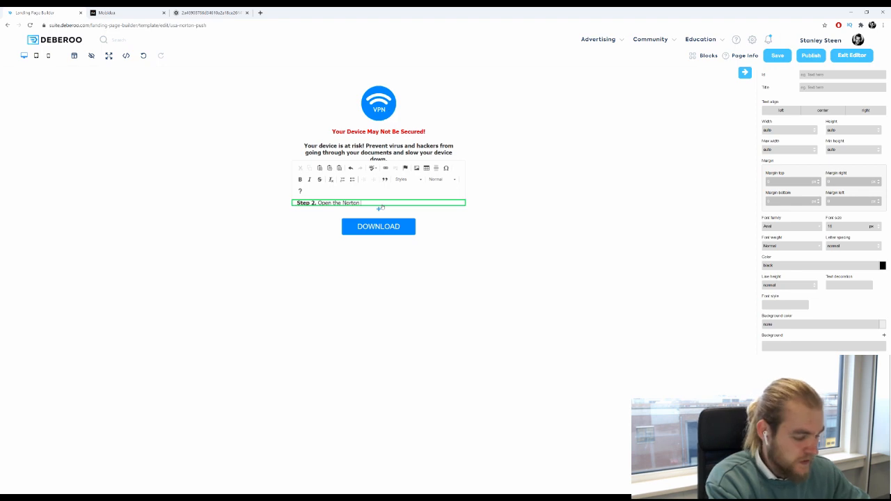
text(rton Security App and protect your)
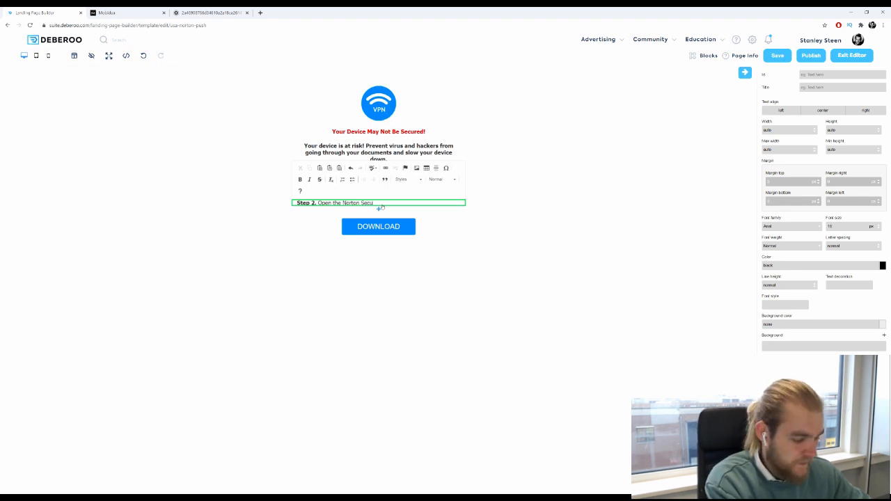
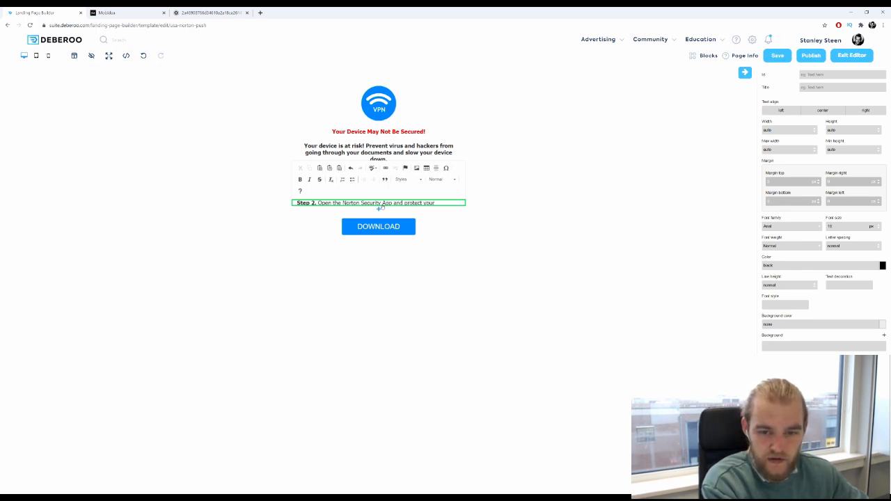
key(BackSpace)
key(BackSpace)
key(BackSpace)
key(BackSpace)
key(BackSpace)
key(BackSpace)
key(BackSpace)
key(BackSpace)
key(BackSpace)
key(BackSpace)
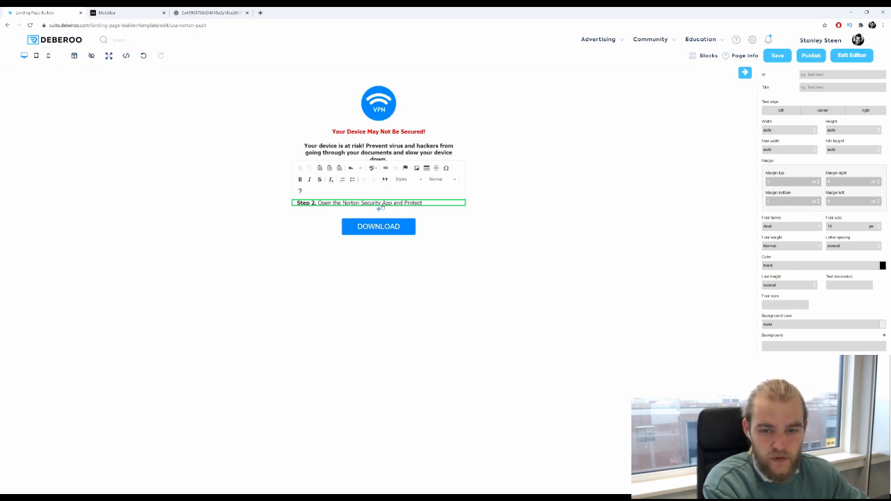
text(our Device against Viruses and Malware.)
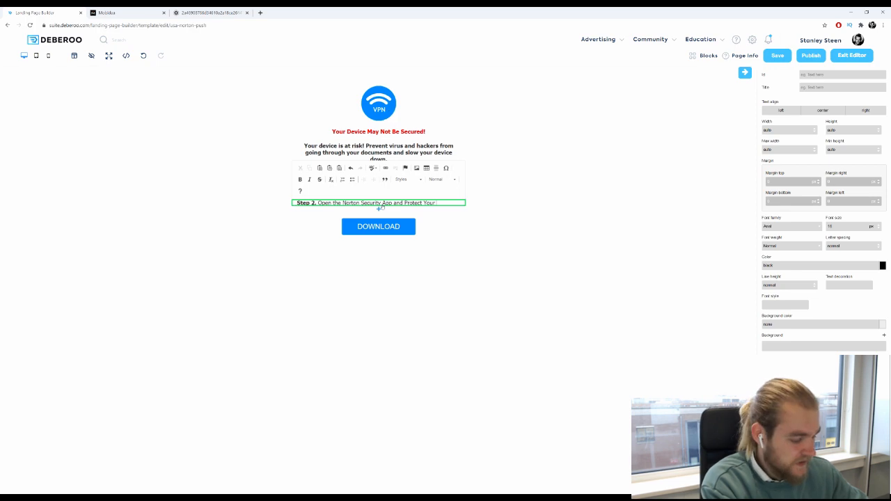
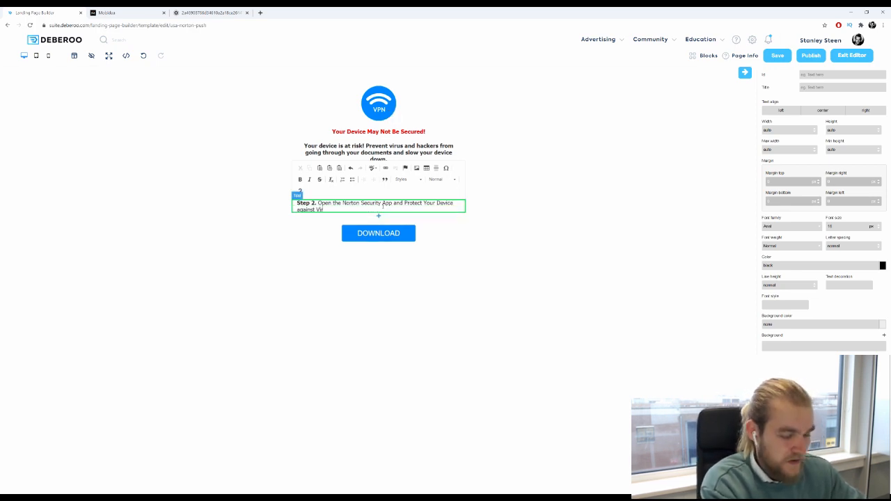
text( Viruses and)
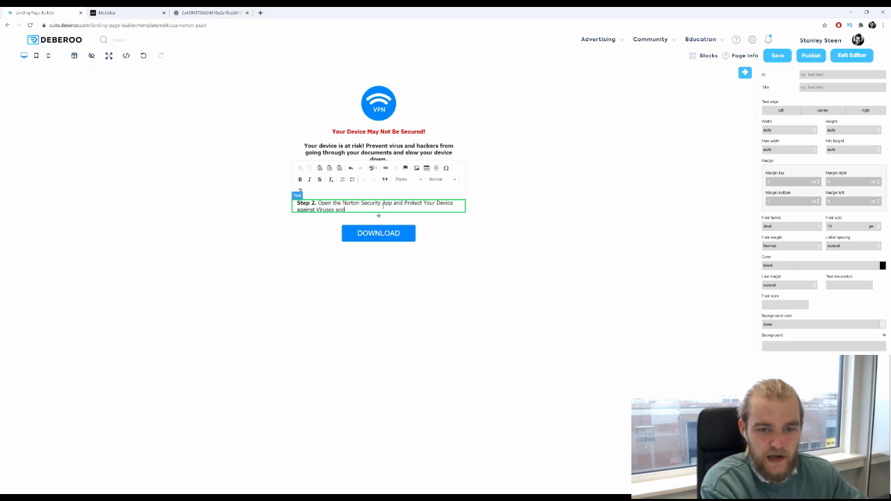
text( Malwar)
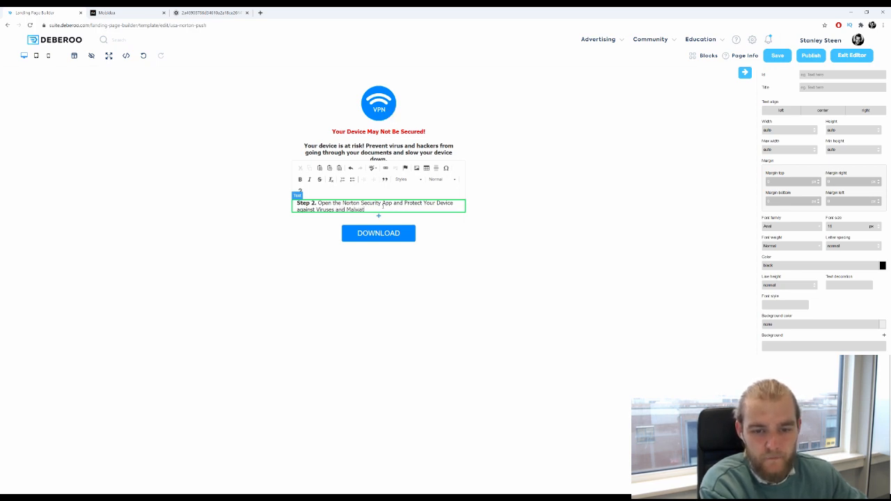
text(e.)
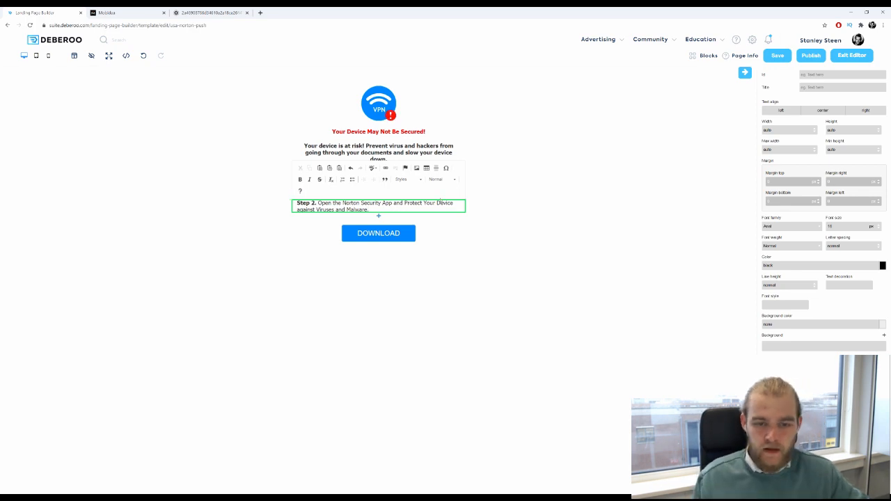
click(406, 302)
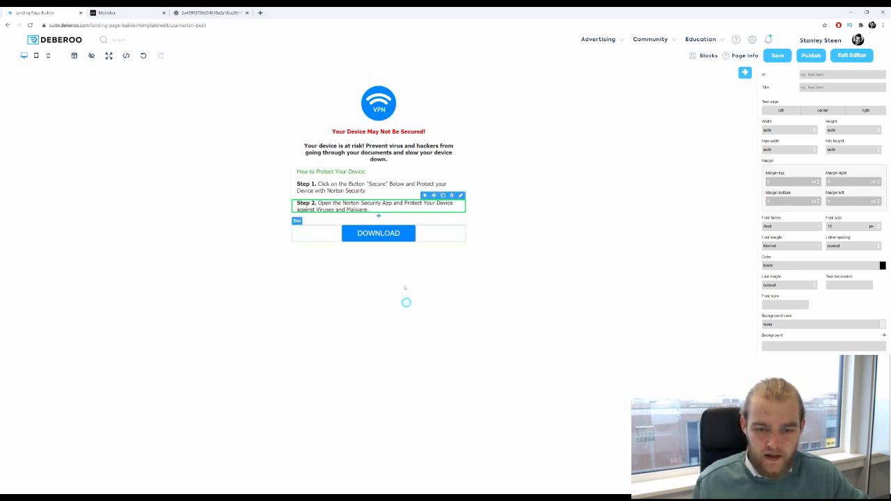
- Change the label of the blue download button below the instructions to "Secure"
click(397, 237)
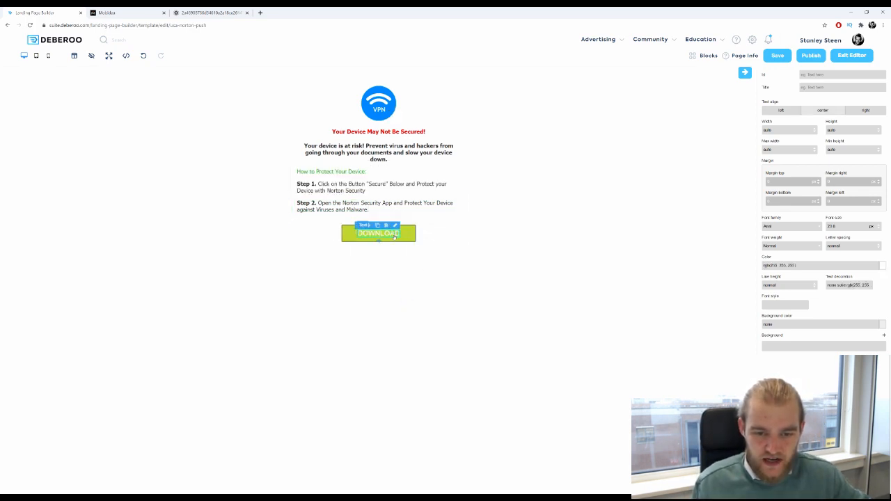
double_click(382, 236)
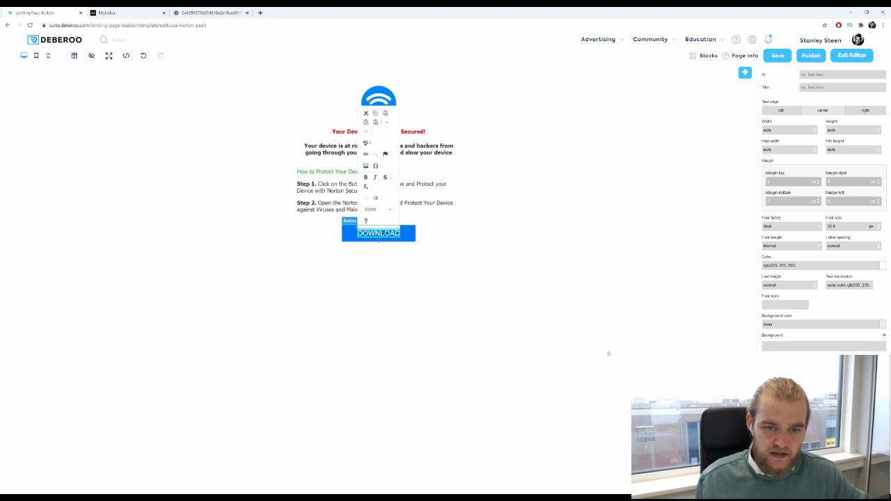
text(Sec)
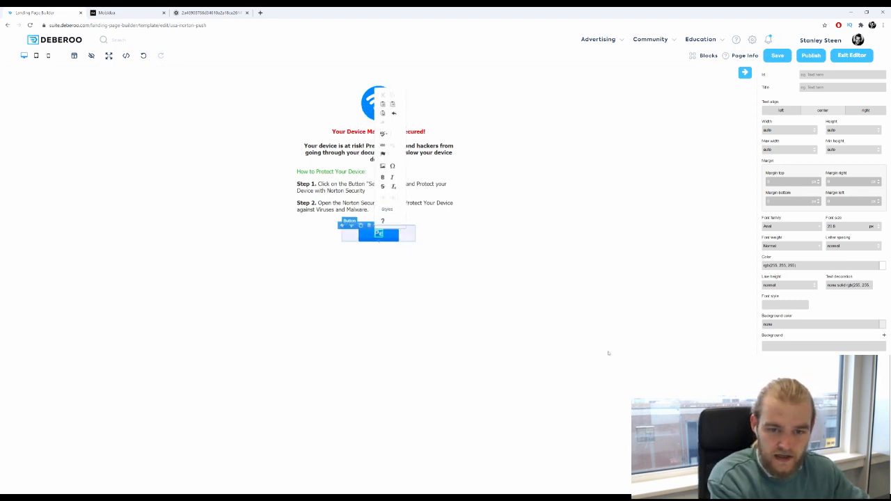
text(ure)
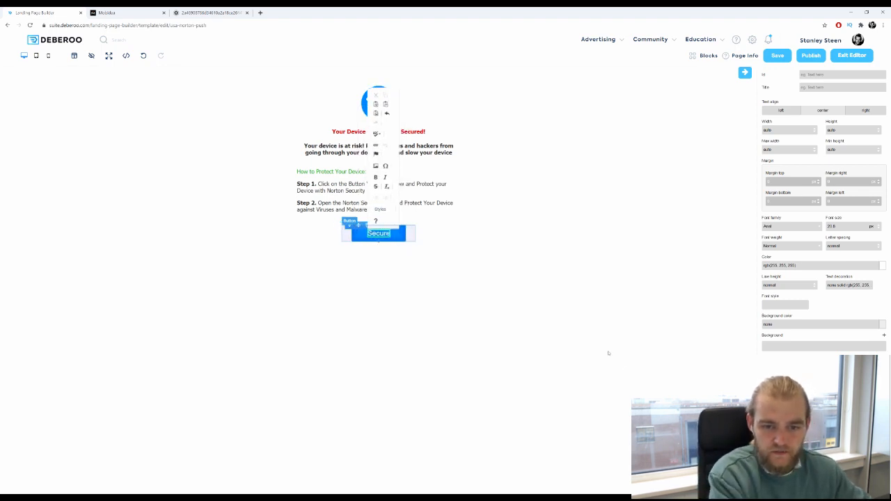
- Extend the label of the blue button below the instructions to "Secure My Device"
click(423, 339)
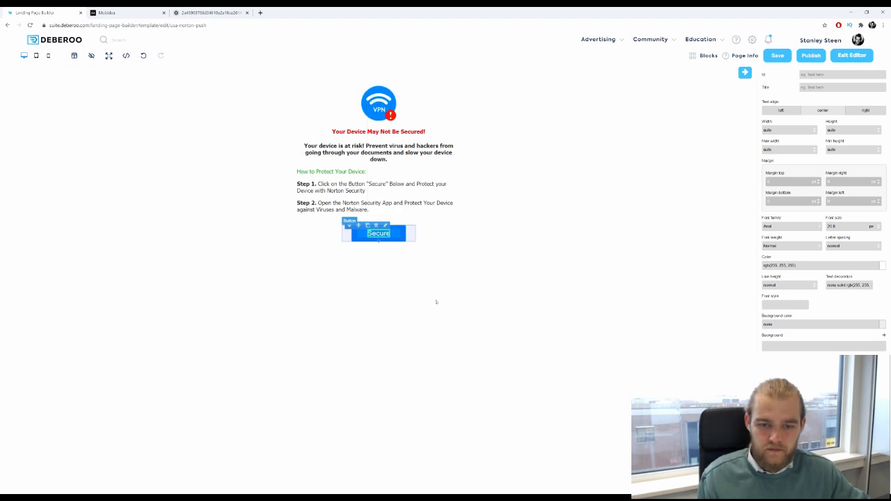
double_click(386, 237)
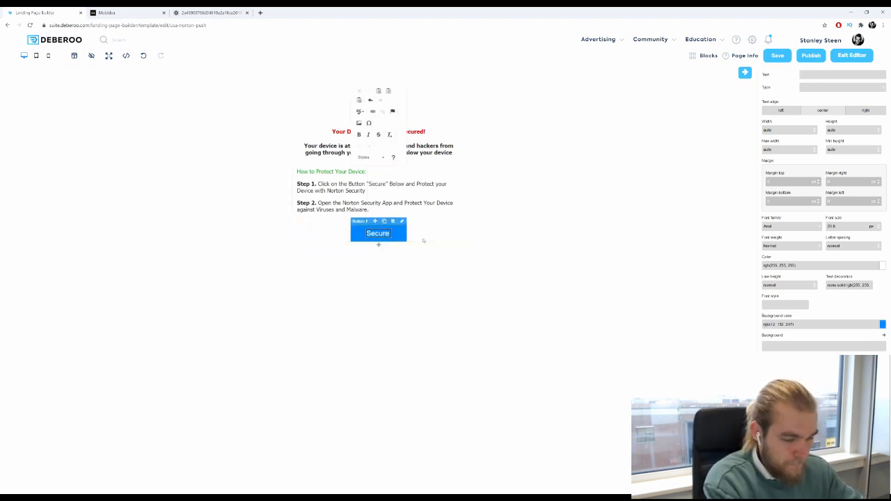
text(My De)
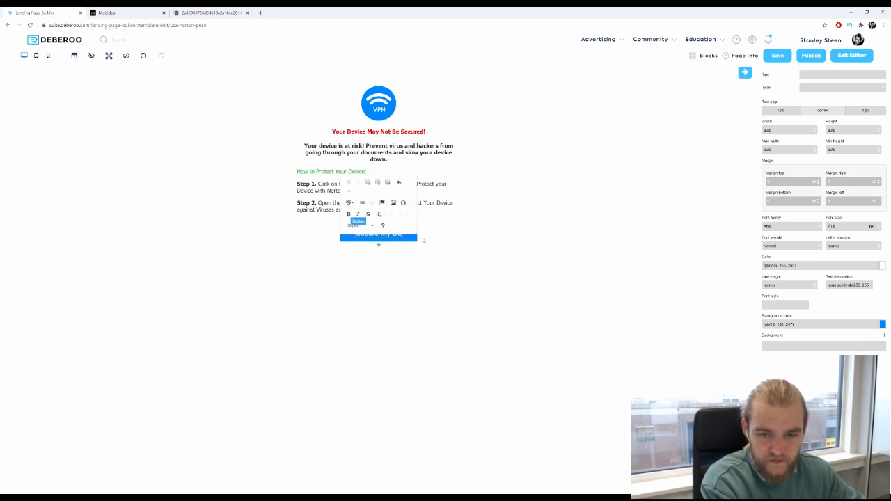
text(vic)
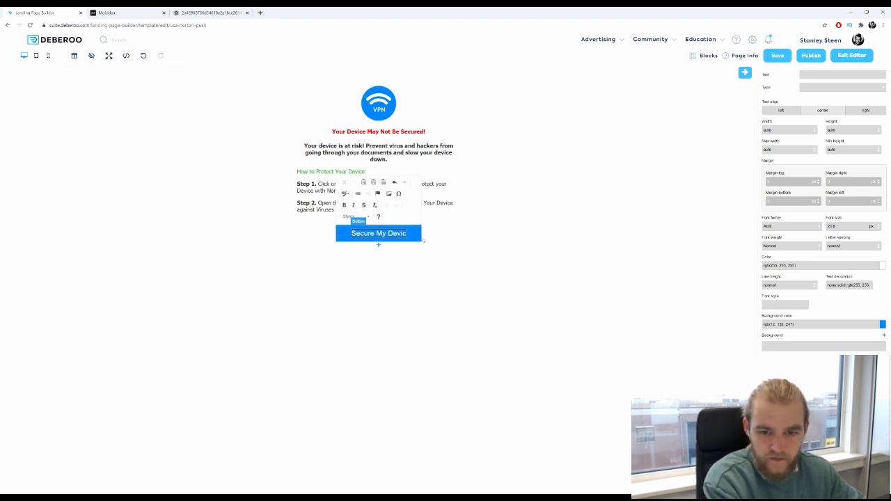
text(evice)
click(459, 311)
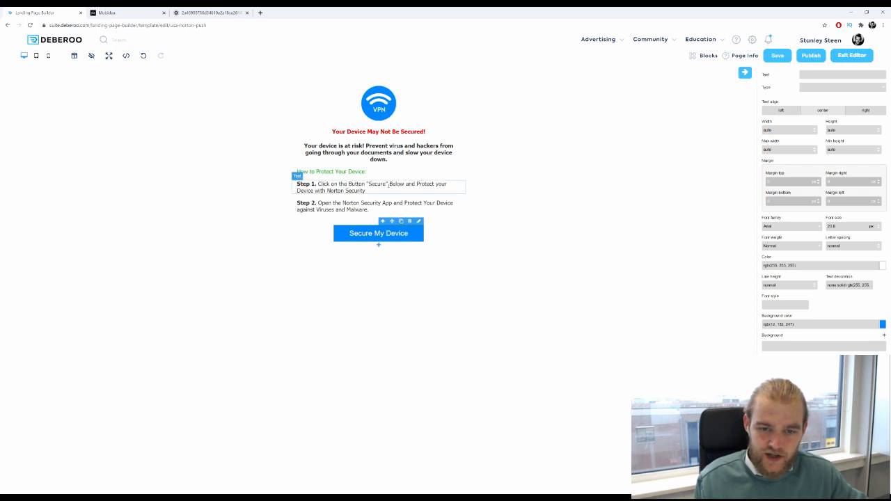
- Extend the quoted button name in the Step 1 instruction to "Secure My Device"
double_click(387, 185)
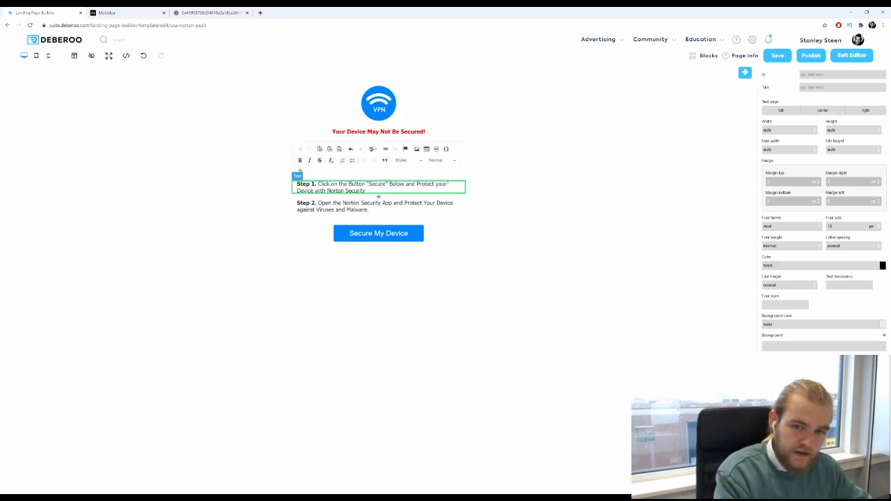
text(My )
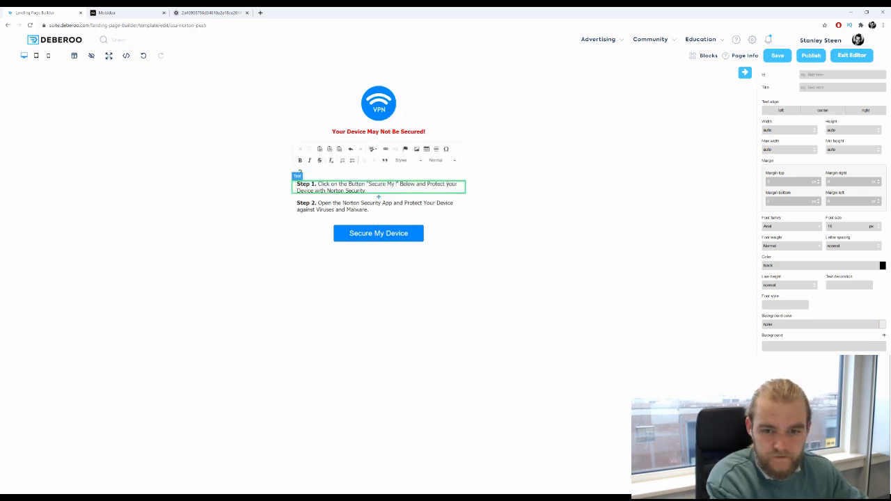
text(Device)
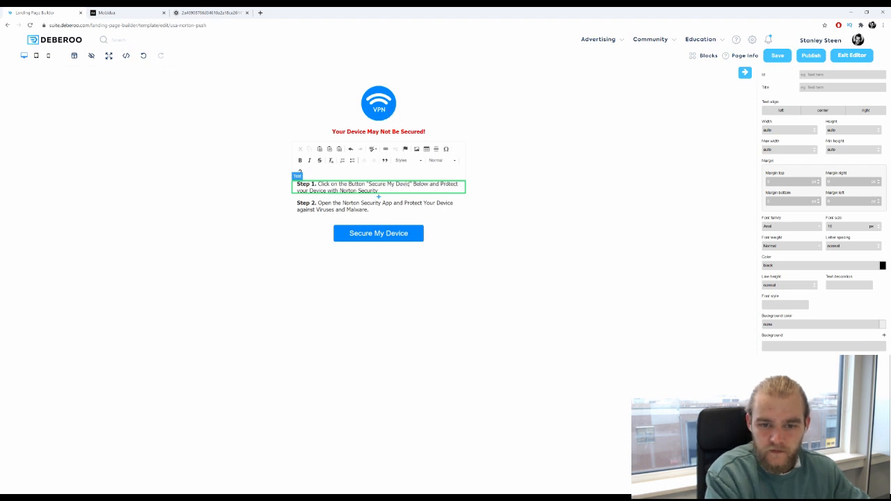
click(332, 342)
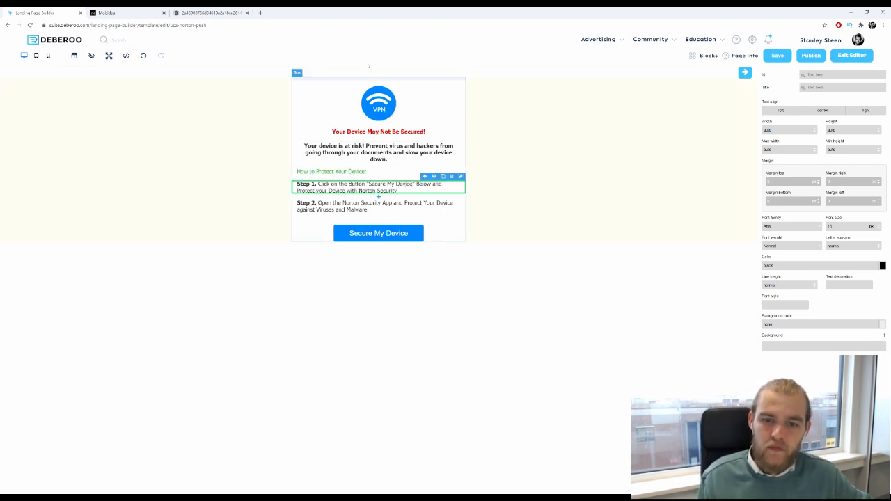
- Check the Norton offer screenshot, and enlarge the VPN logo above the headline to a width of 122 px
click(374, 98)
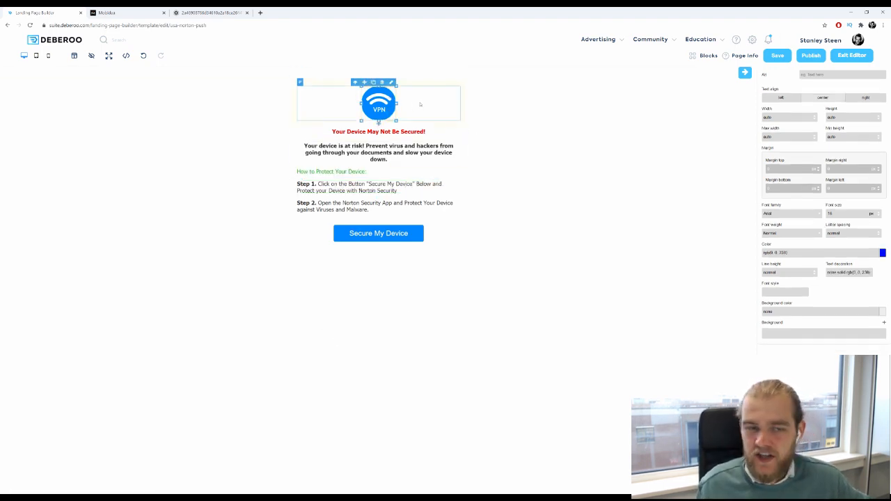
click(216, 13)
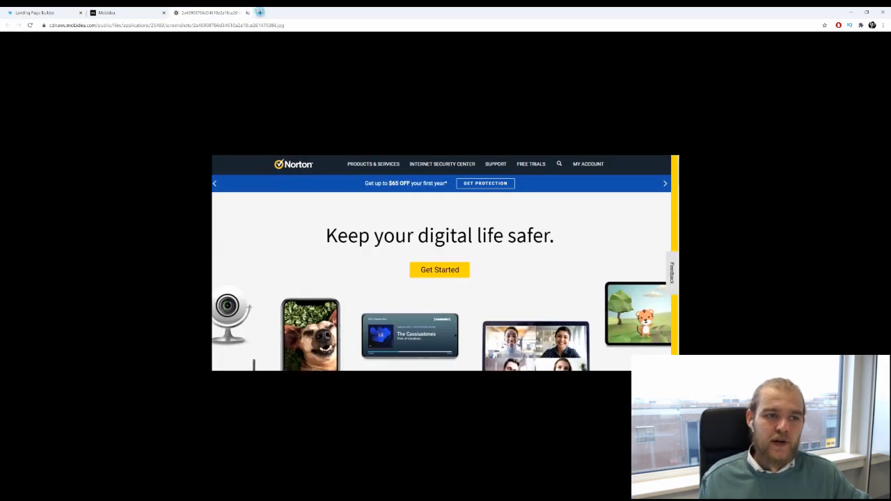
click(260, 12)
click(41, 13)
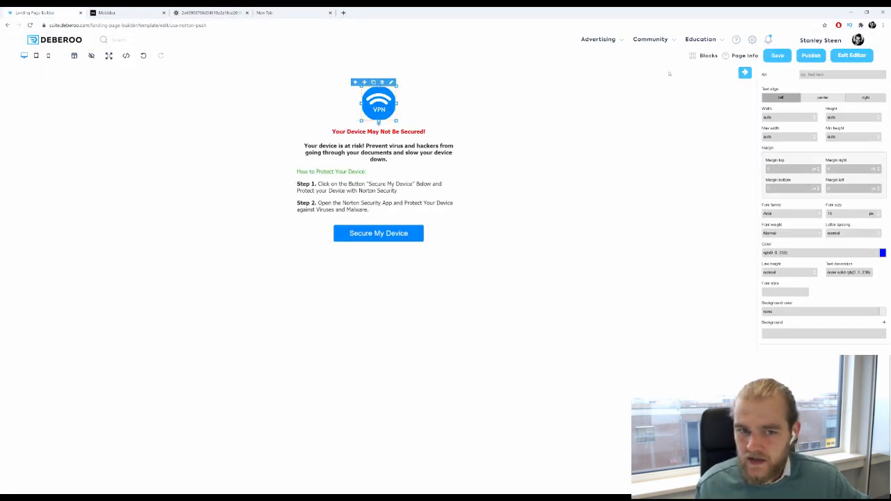
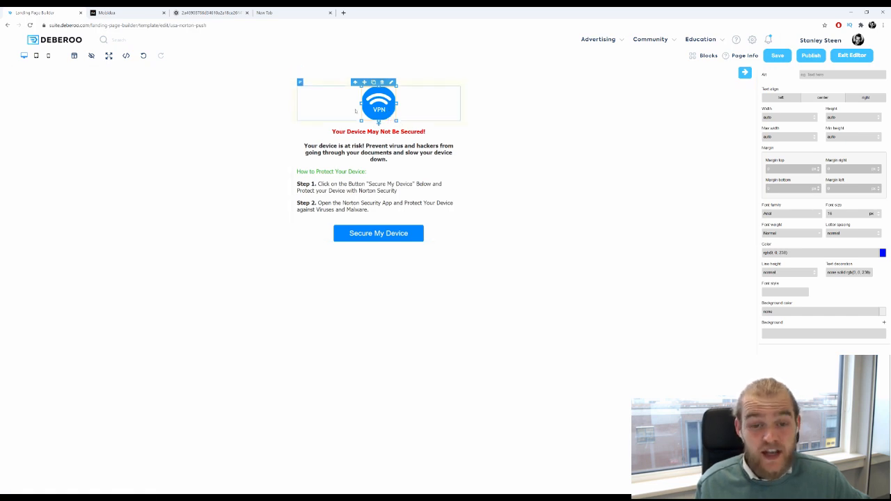
drag(360, 103, 357, 128)
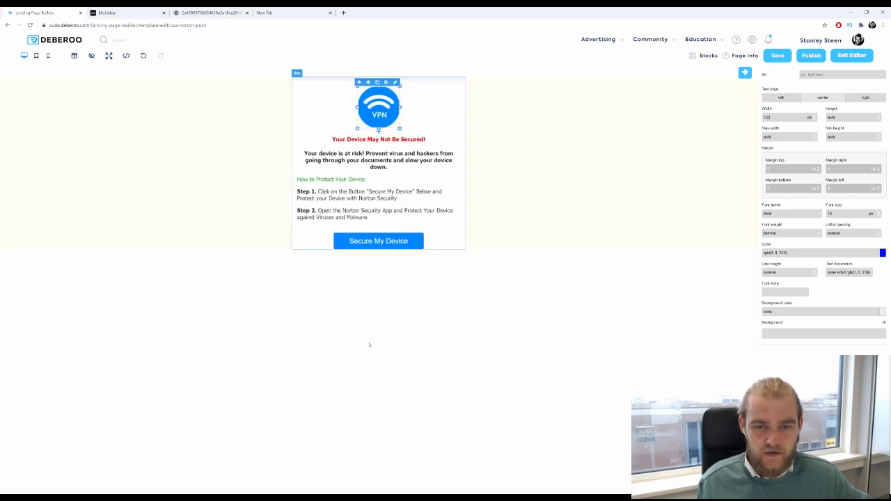
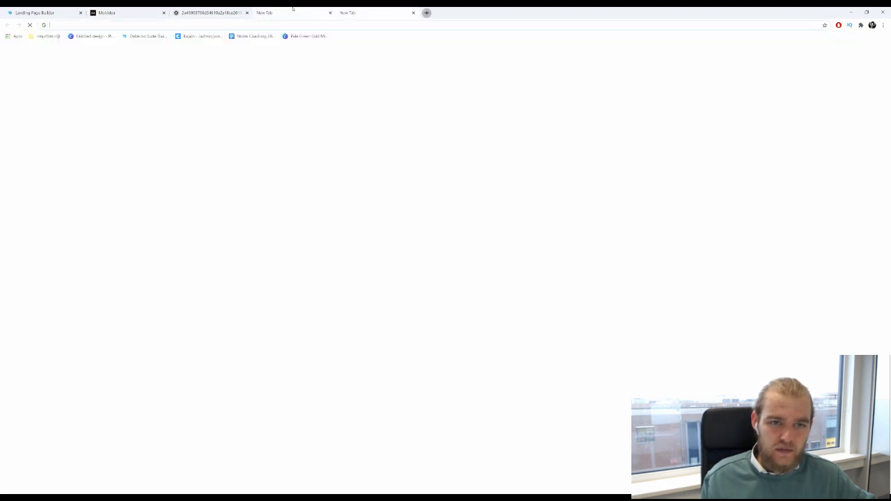
- Search Google Images for "danger" in a separate browser tab and look through the results for a suitable warning picture
click(294, 9)
click(413, 14)
click(433, 152)
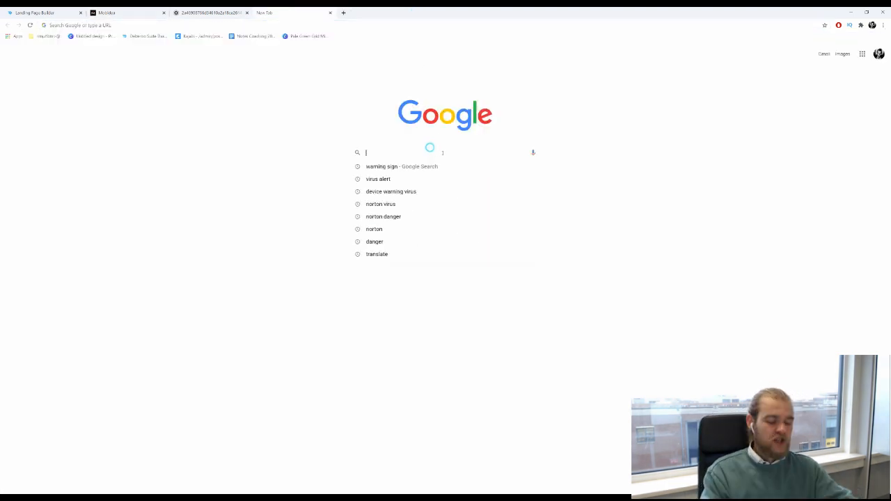
text(danger)
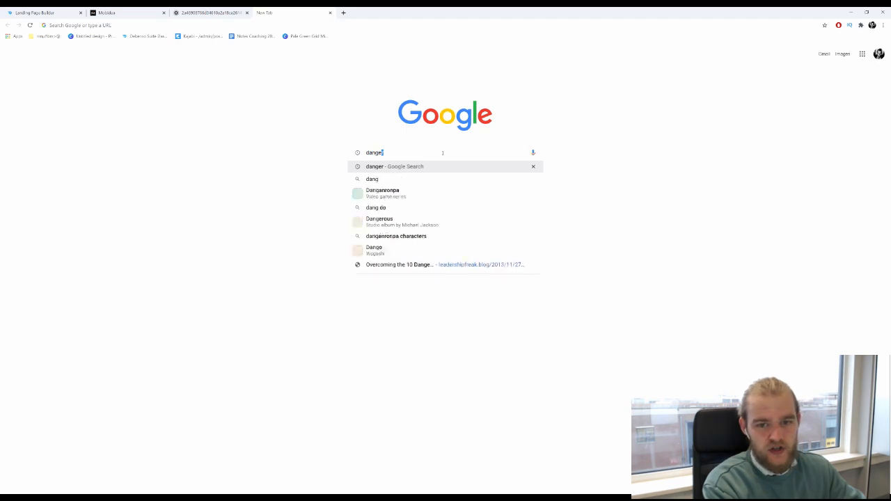
key(Return)
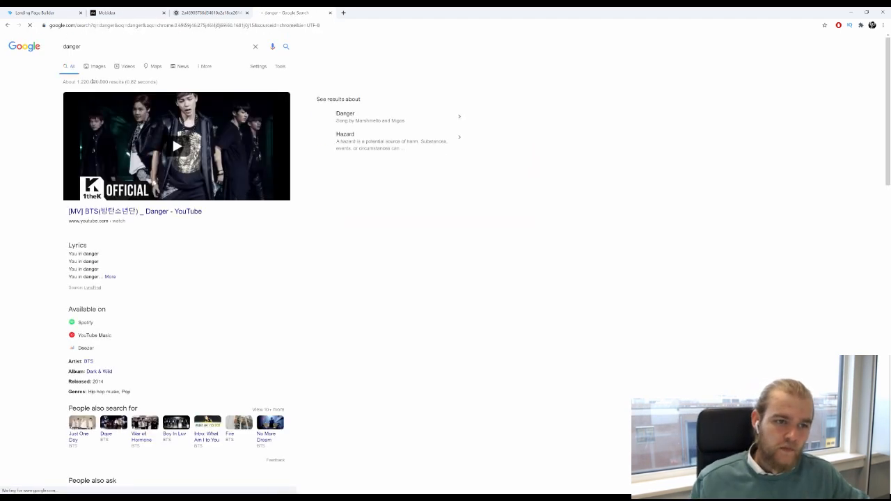
click(95, 65)
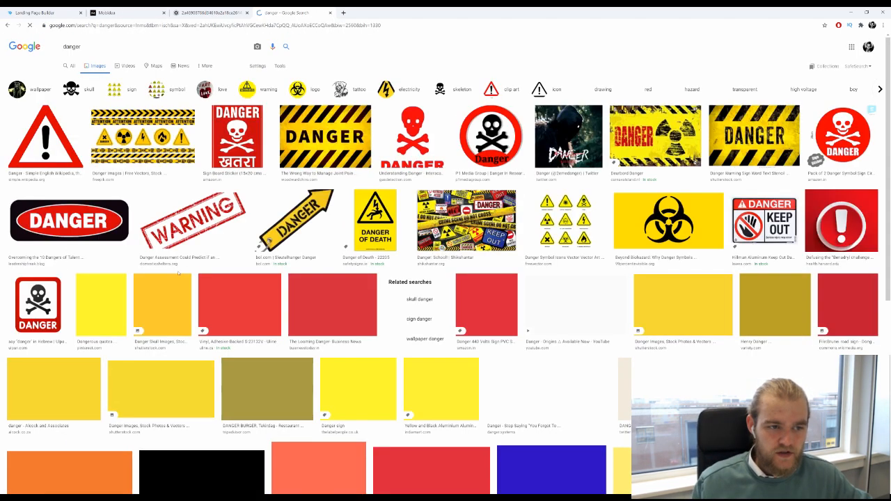
scroll(175, 245, down, 3)
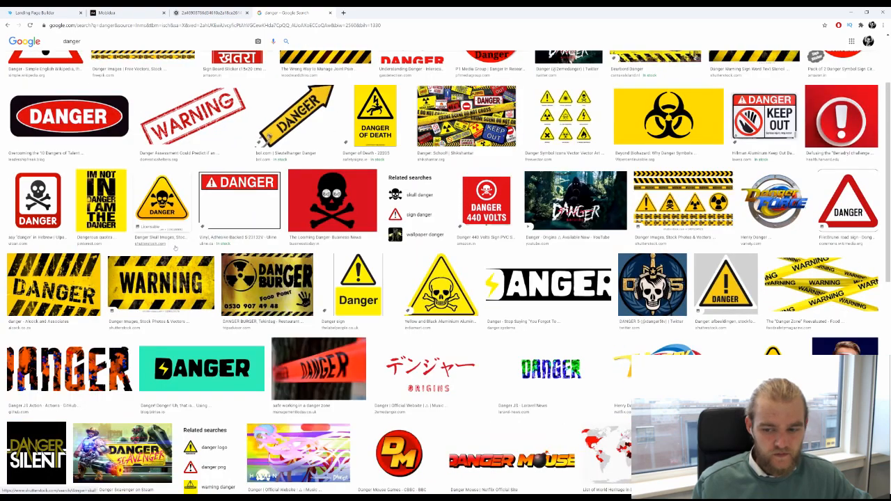
scroll(174, 245, down, 5)
scroll(181, 249, down, 3)
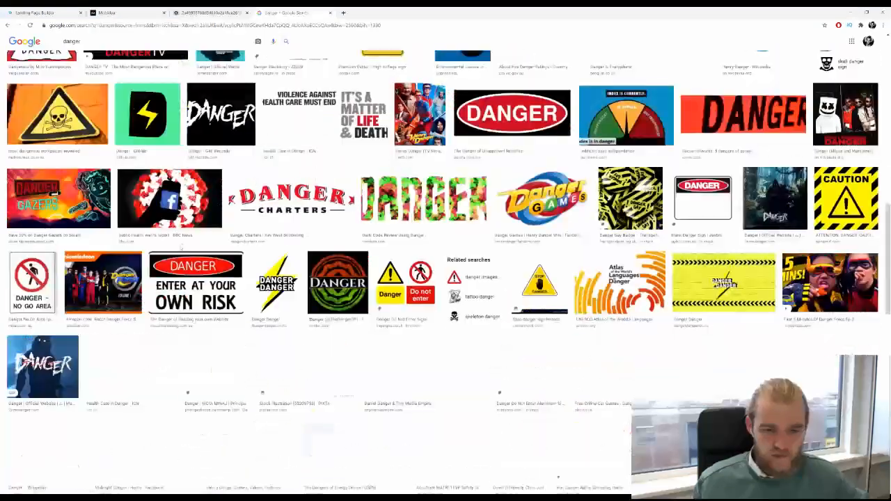
- Search Google Images for "virus danger" and look through the results for a warning sign
double_click(84, 43)
text(virus da)
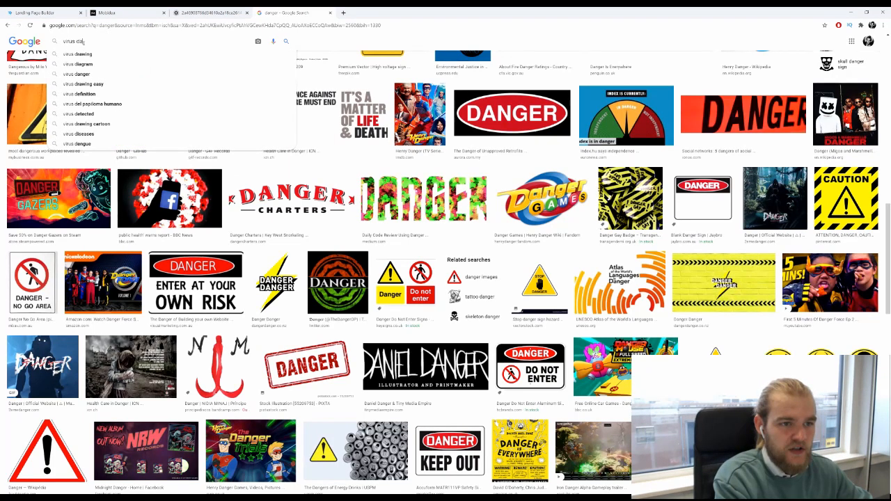
text(nger)
key(Return)
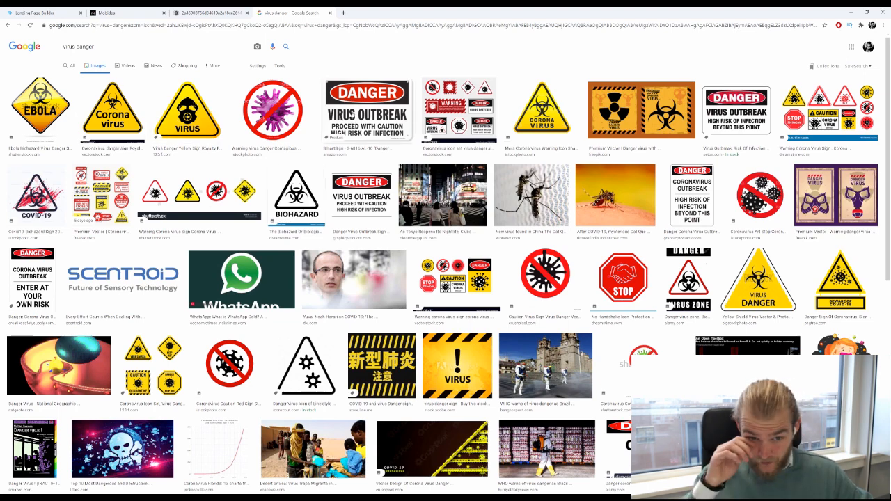
scroll(446, 279, down, 2)
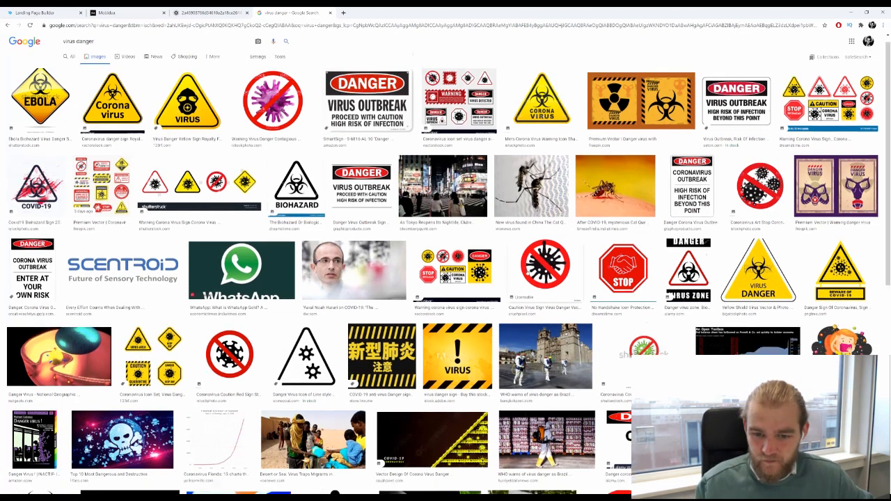
scroll(457, 326, down, 2)
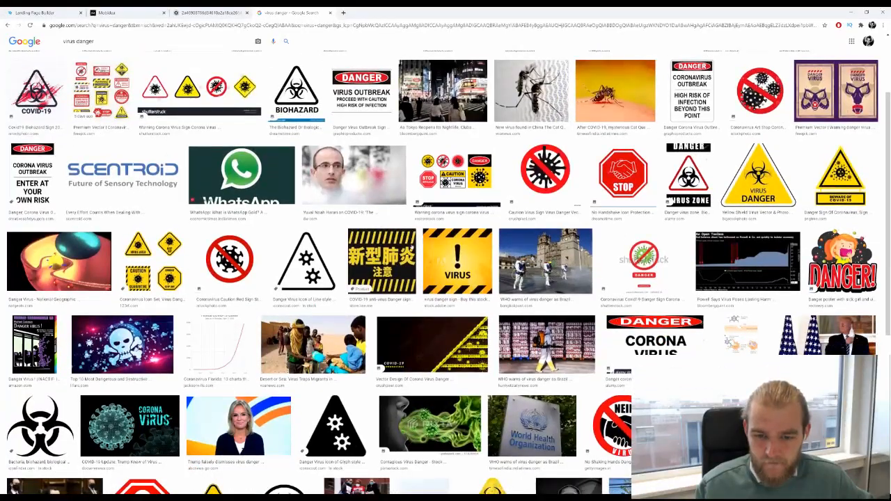
- Preview the yellow Adobe Stock virus danger sign with its related images, and browse further through the image results
click(464, 259)
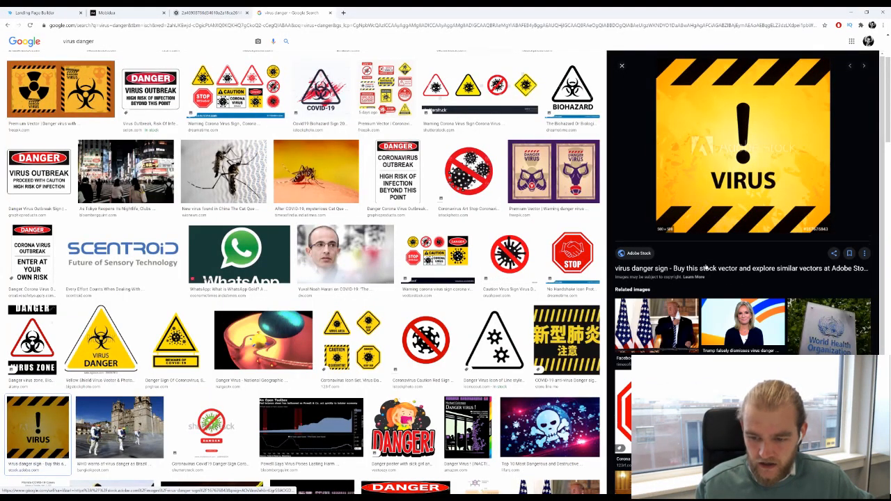
scroll(705, 267, down, 2)
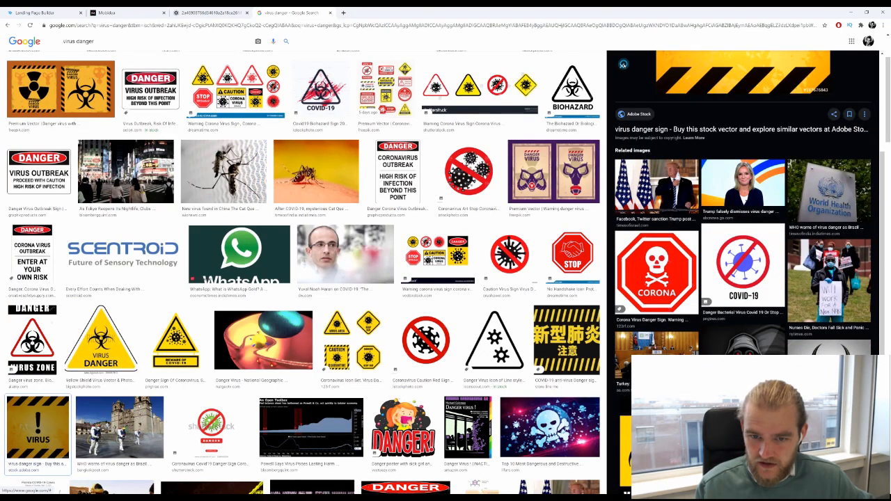
key(Escape)
scroll(772, 281, down, 3)
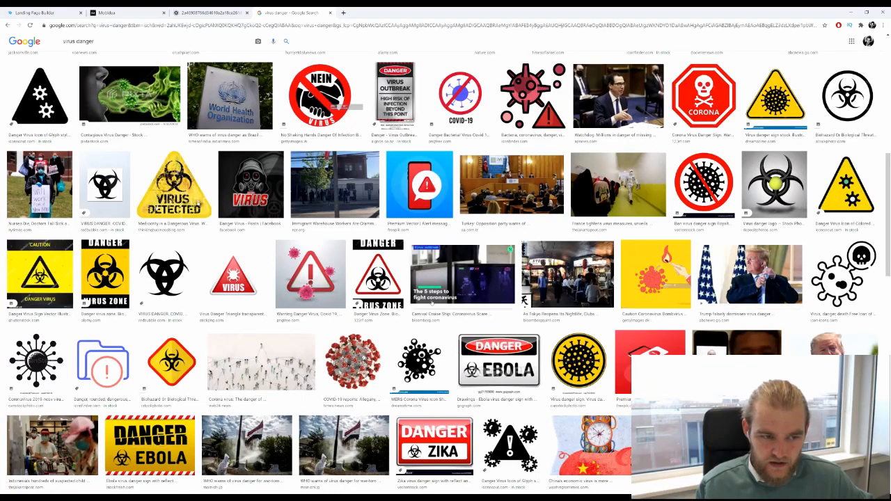
scroll(445, 272, down, 1)
- Search Google Images for "most dangerous computer virus" and look through the results for a suitable virus warning picture
triple_click(104, 44)
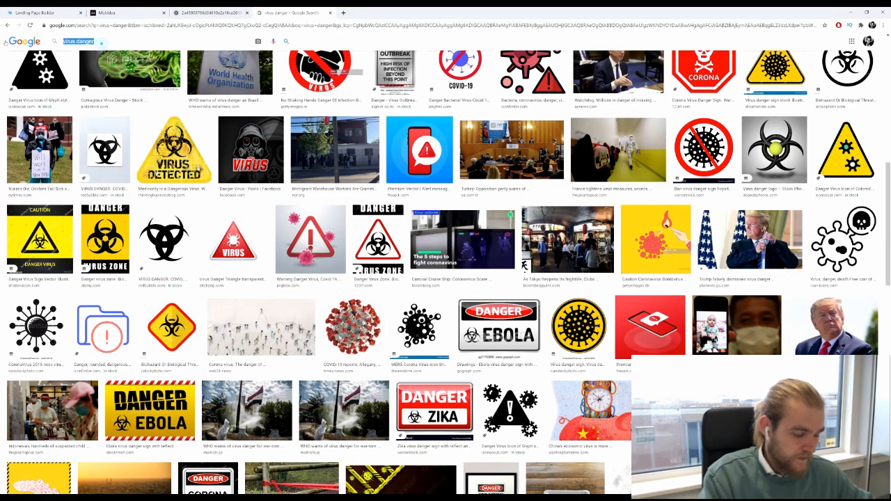
text(computer)
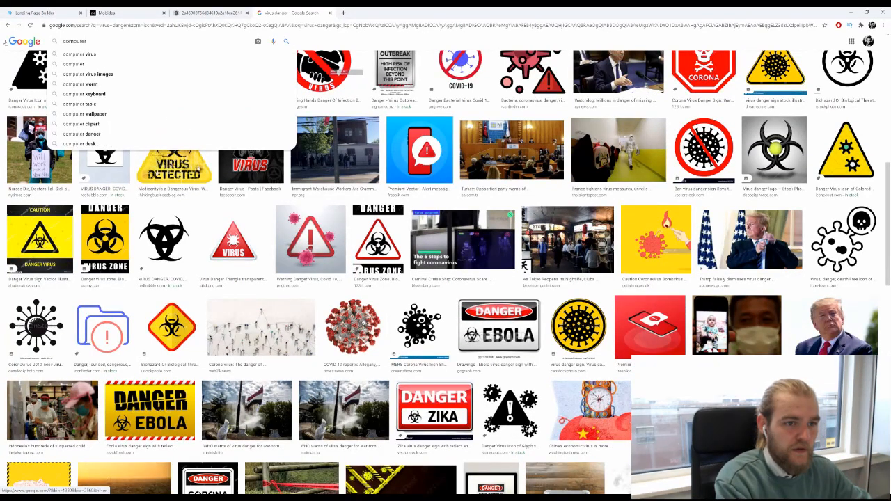
text( virus )
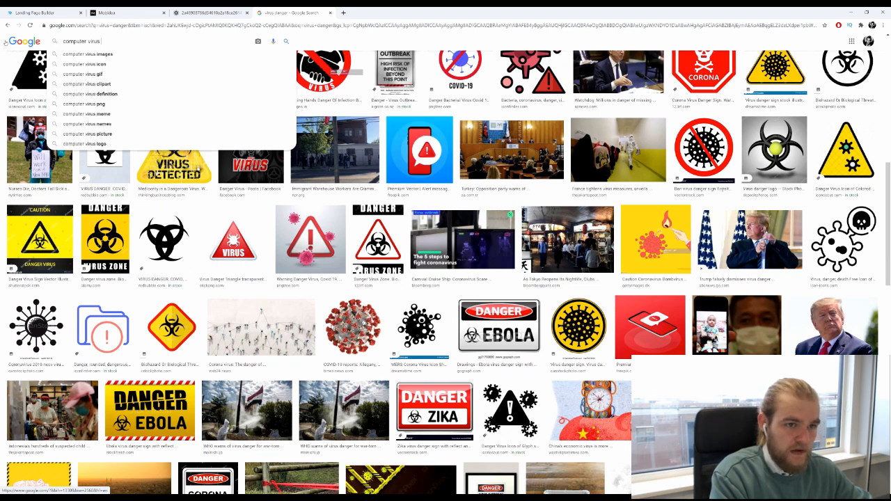
text(danger)
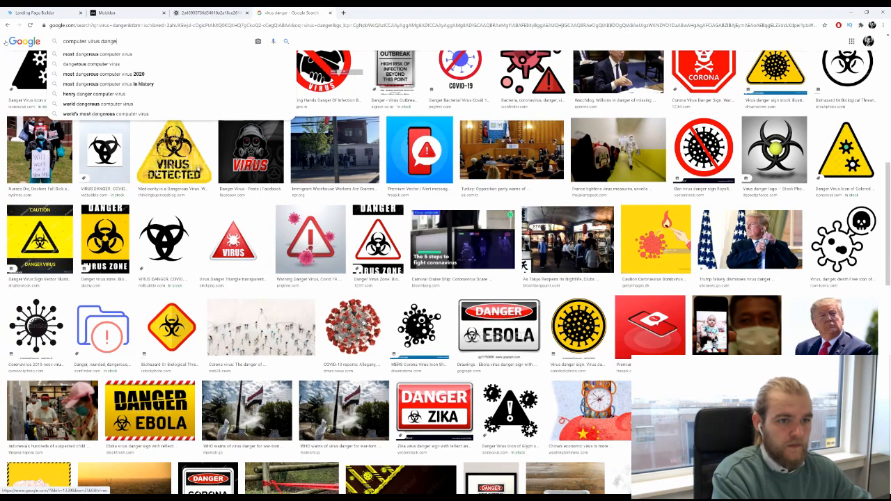
key(Down)
key(Return)
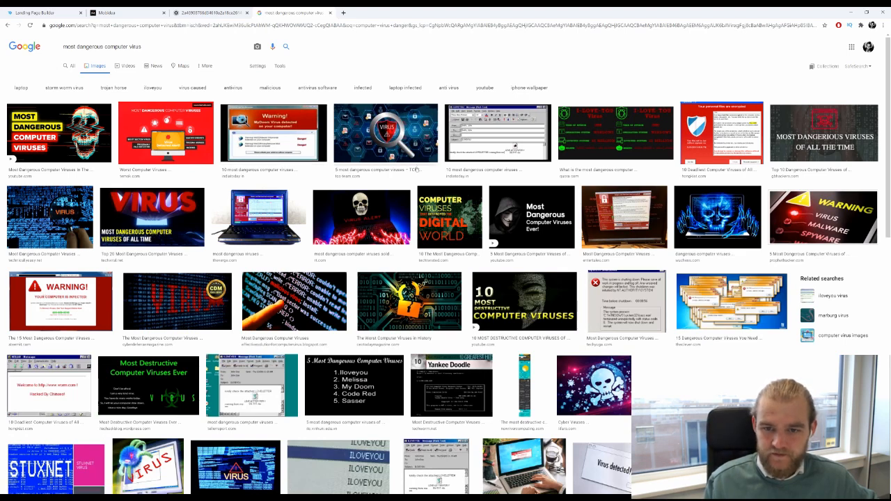
scroll(416, 169, down, 1)
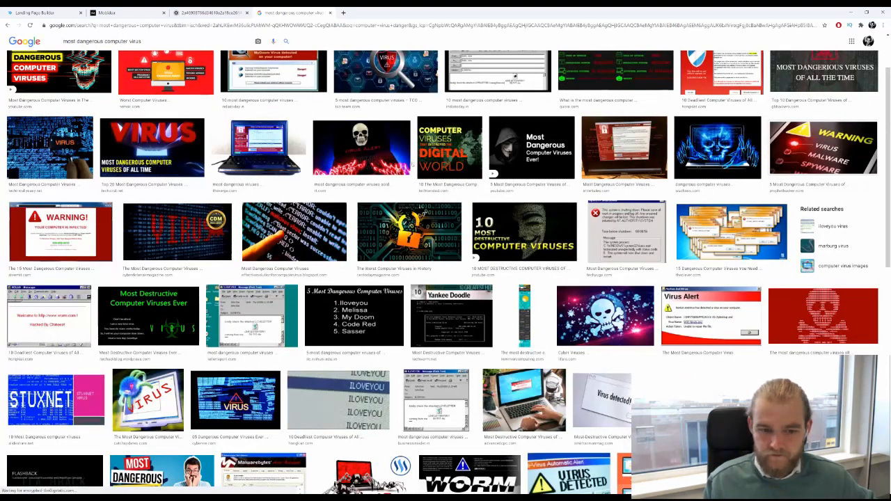
scroll(411, 165, down, 2)
scroll(411, 166, down, 3)
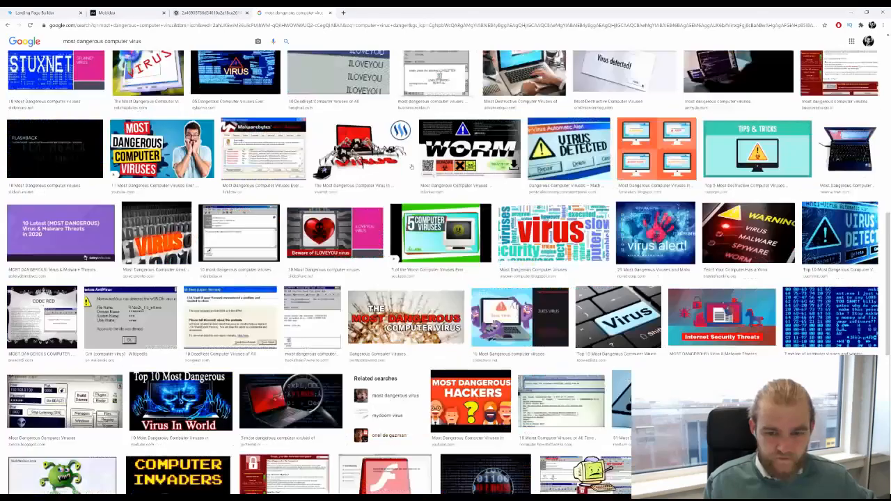
- Browse further down the "most dangerous computer virus" image results for a picture that suits the antivirus landing page
scroll(412, 166, down, 1)
scroll(410, 165, down, 3)
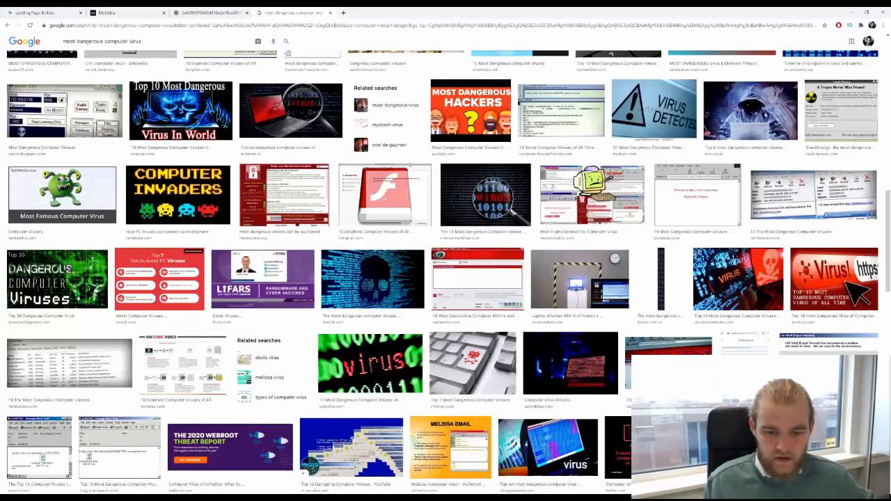
scroll(410, 167, down, 7)
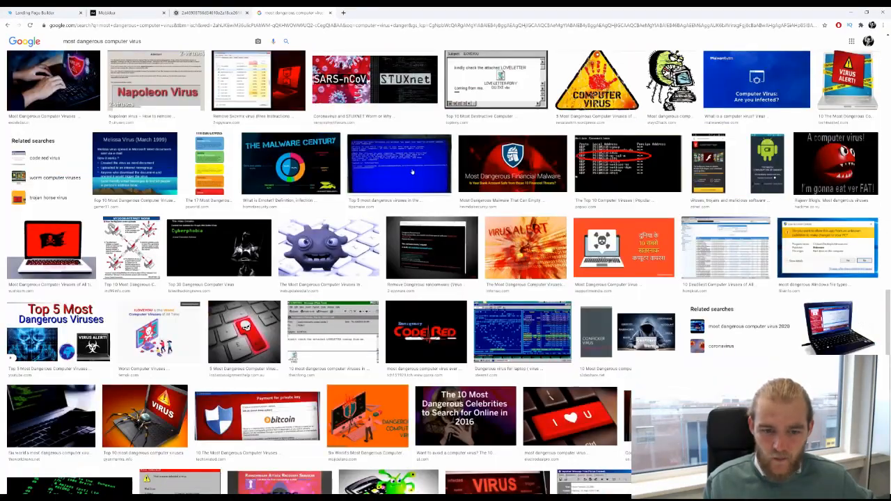
scroll(411, 171, down, 4)
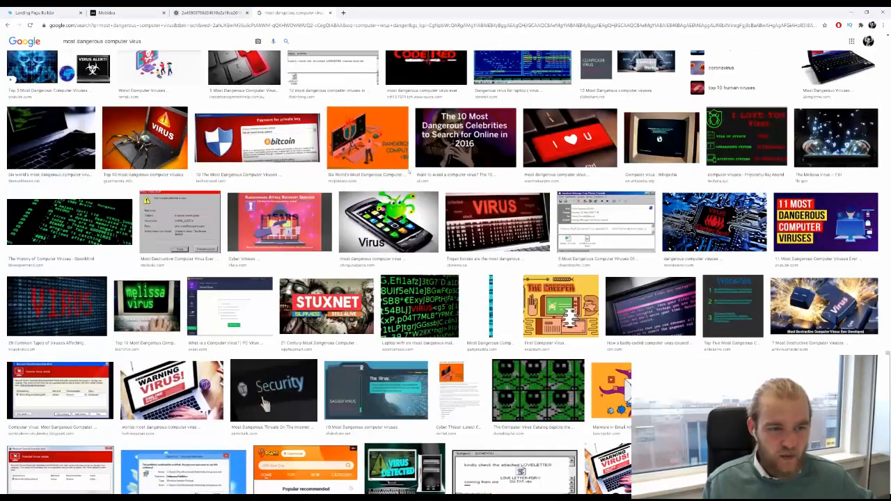
scroll(405, 172, up, 2)
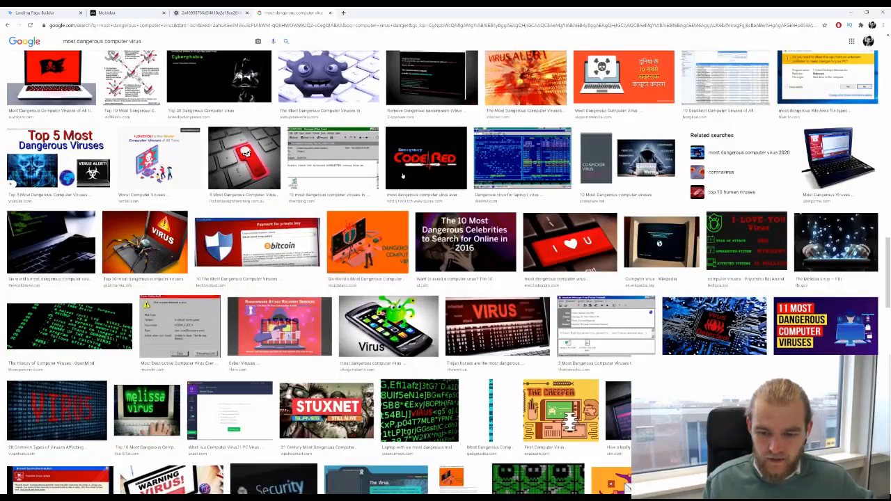
scroll(402, 176, down, 4)
scroll(403, 178, down, 4)
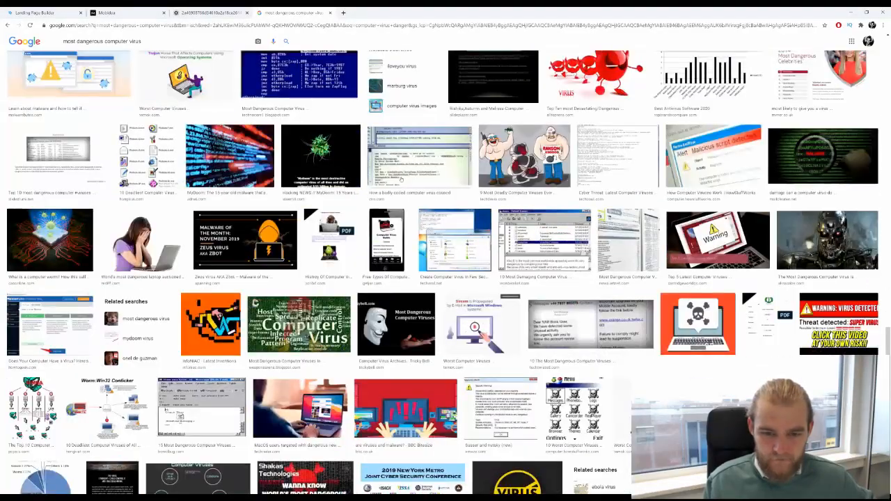
scroll(401, 179, down, 2)
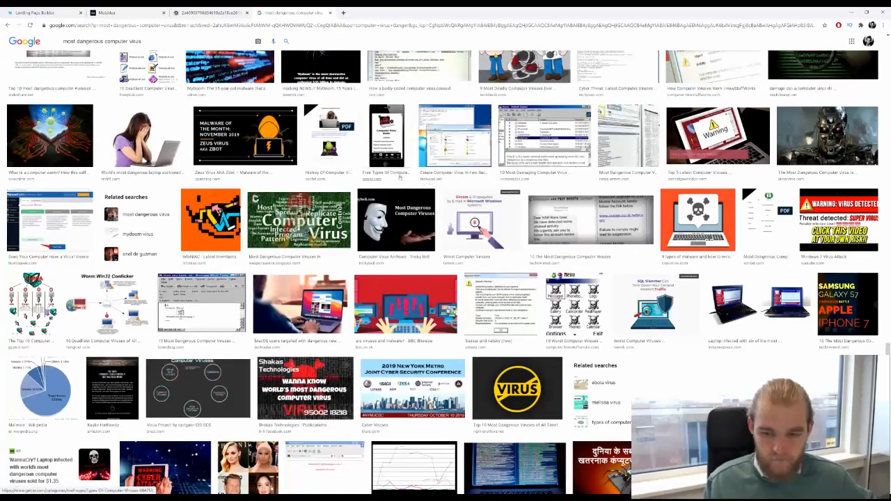
scroll(400, 178, down, 2)
scroll(398, 178, down, 3)
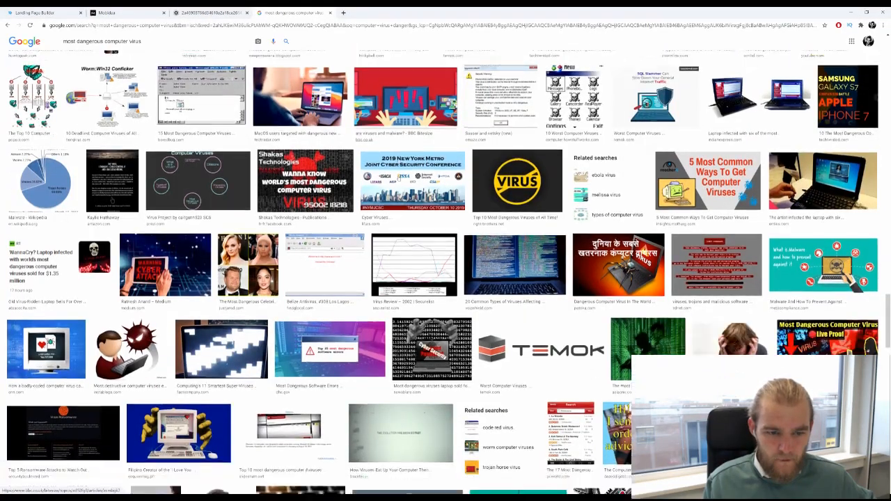
scroll(400, 178, down, 3)
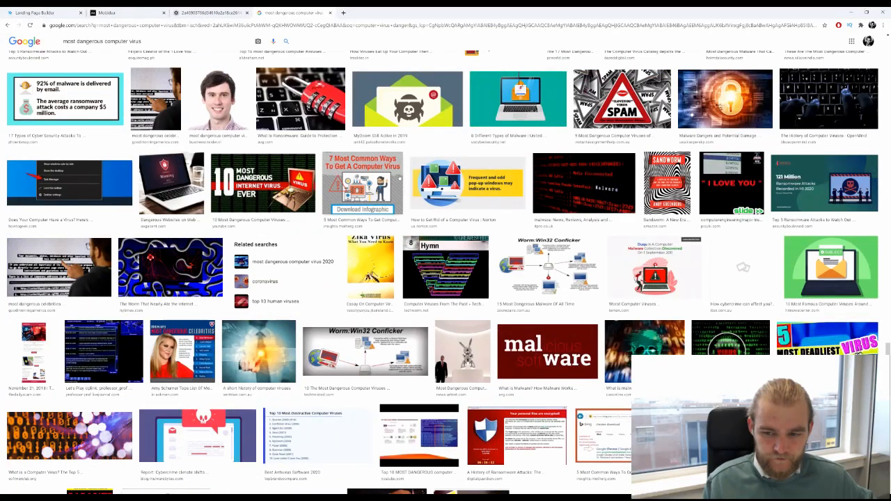
scroll(396, 179, down, 1)
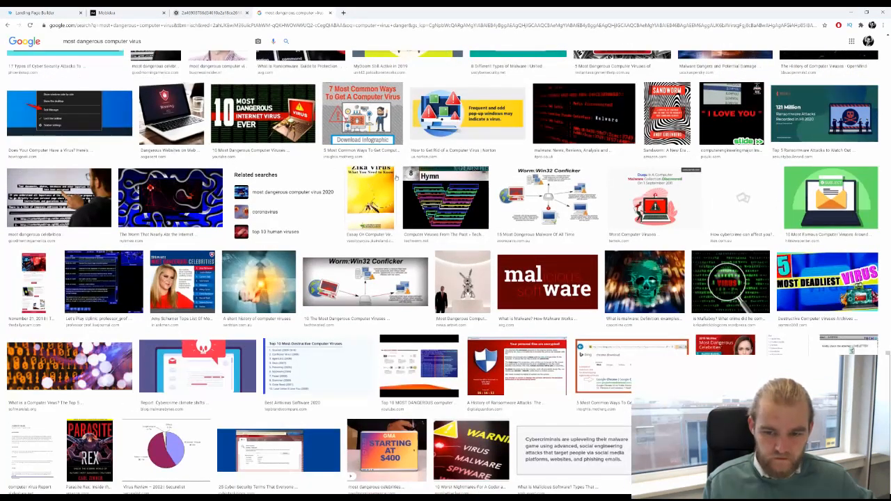
scroll(397, 179, down, 2)
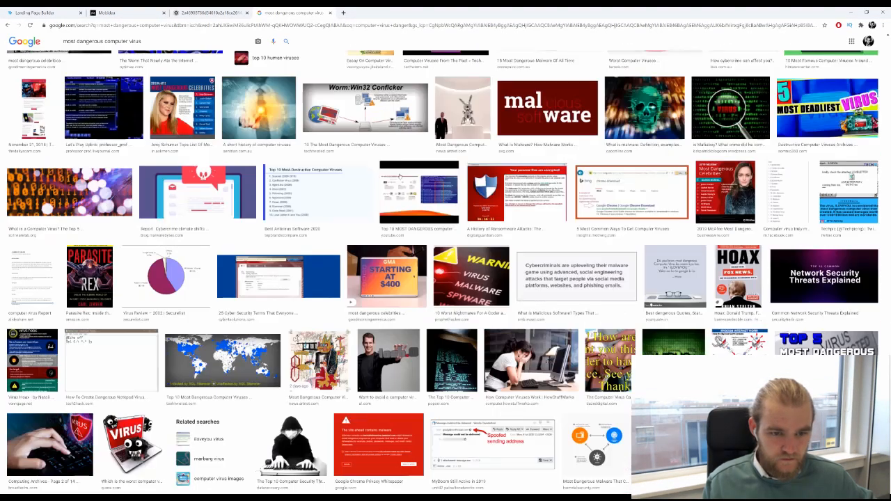
scroll(399, 177, down, 3)
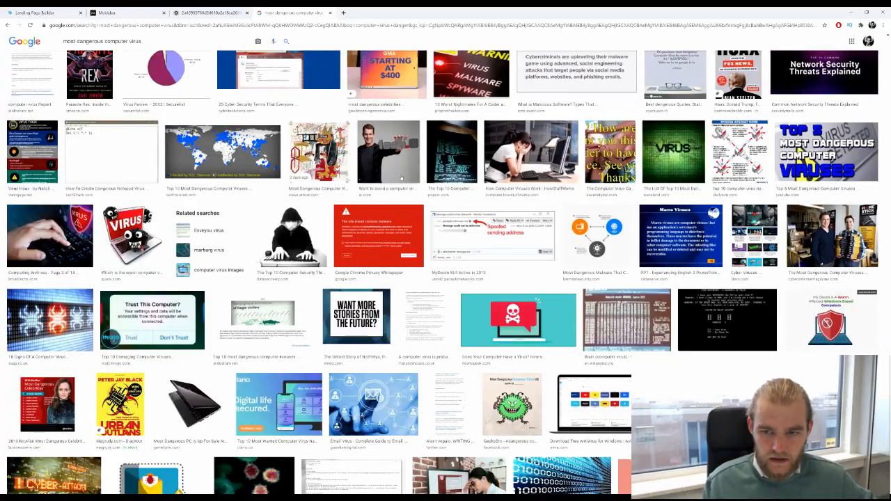
scroll(401, 178, down, 3)
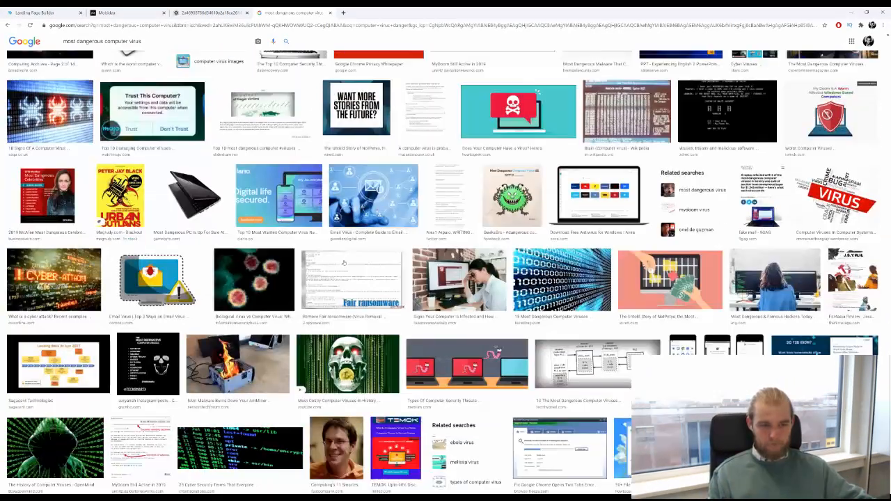
- Preview the Comodo email virus illustration, the Freepik skull email and the Dreamstime virus email icon, and check their related images and the remaining results
click(185, 277)
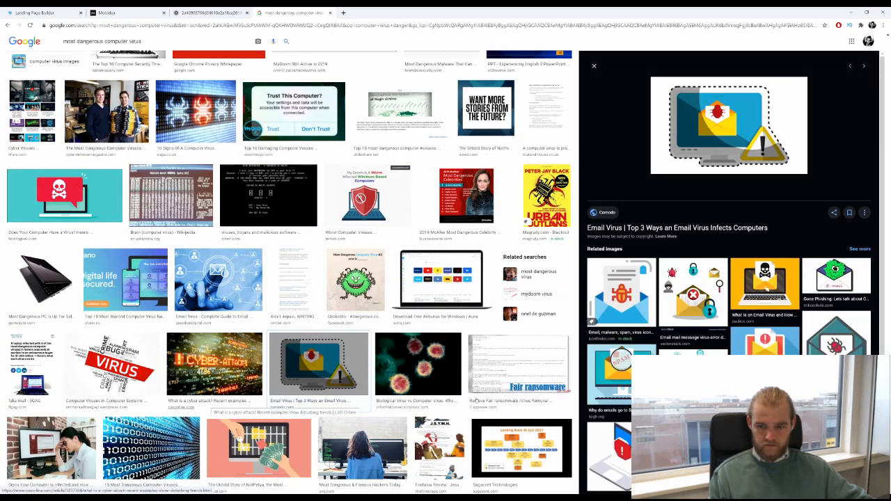
scroll(782, 339, down, 2)
click(694, 389)
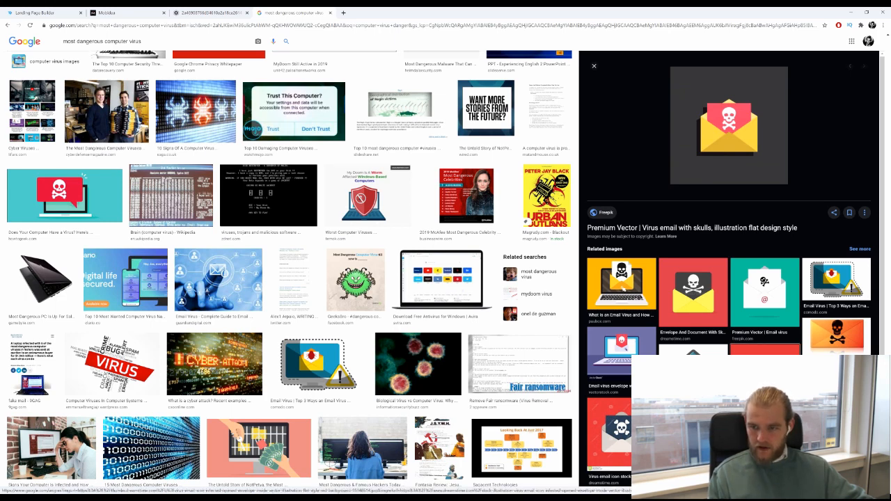
click(763, 376)
scroll(728, 271, down, 3)
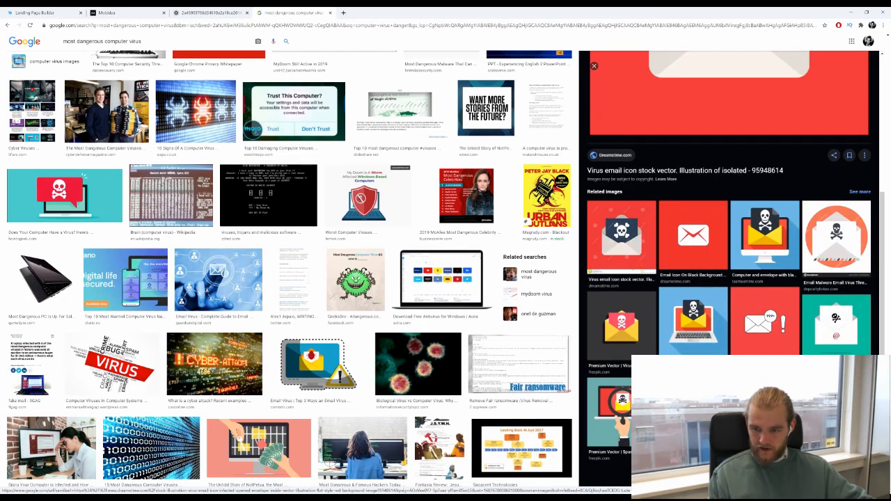
scroll(458, 373, down, 2)
scroll(458, 374, down, 4)
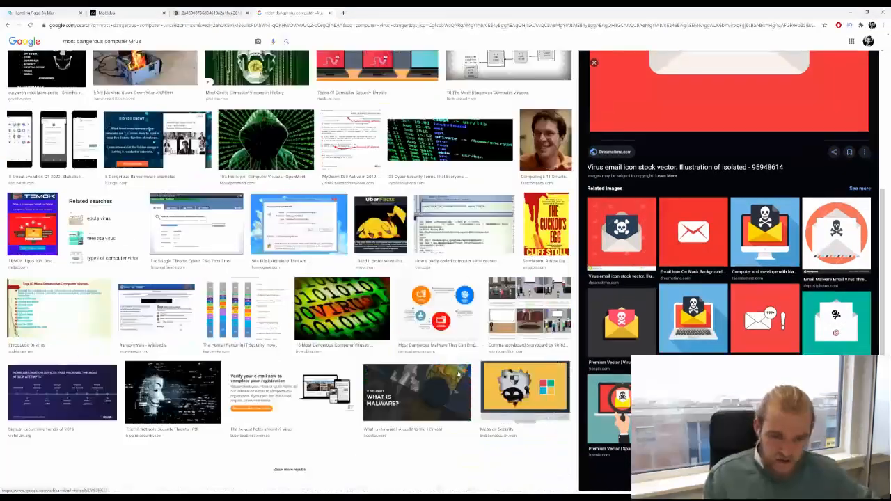
scroll(186, 43, up, 2)
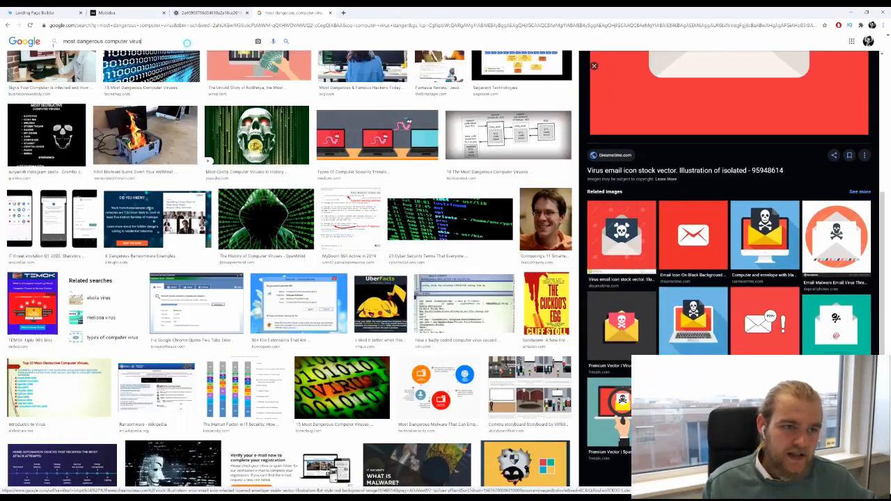
- Search Google Images for "dangerous computer virus warning"
drag(187, 44, 8, 43)
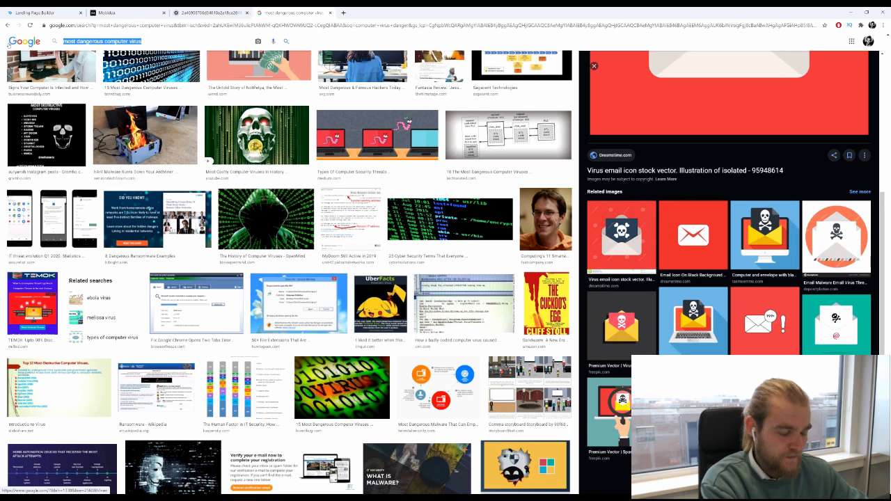
text(dange)
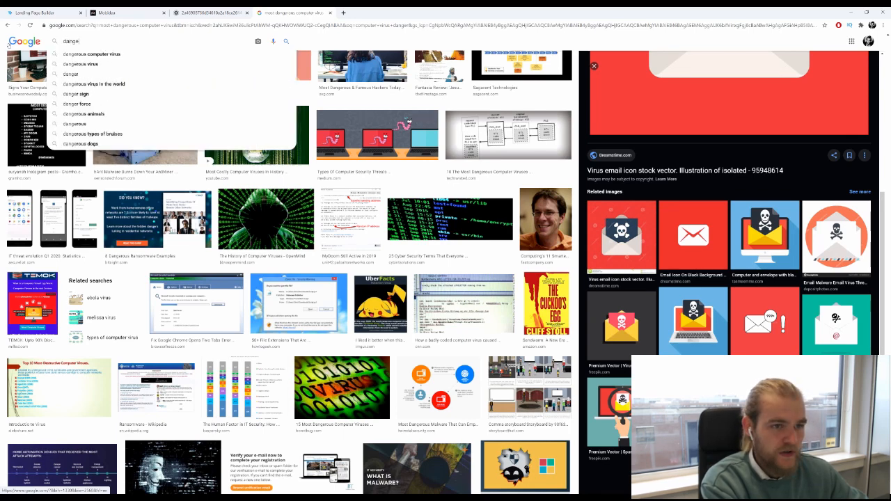
text(rous computer virus)
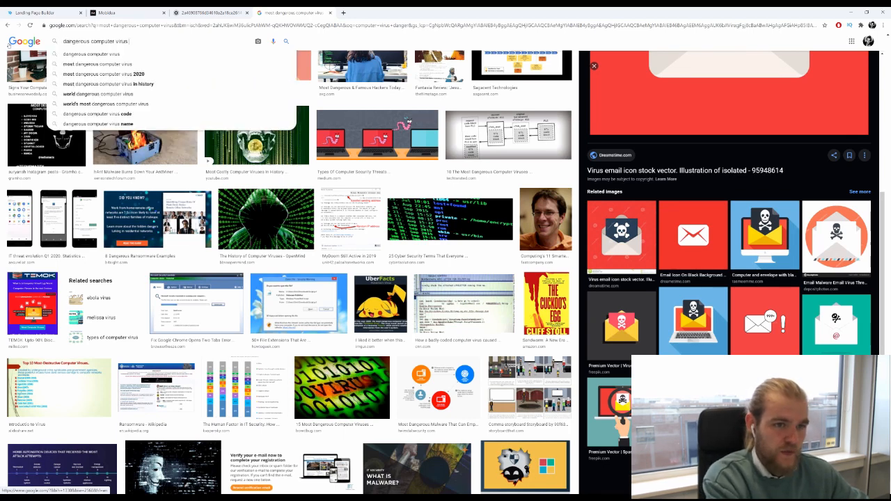
text( warning)
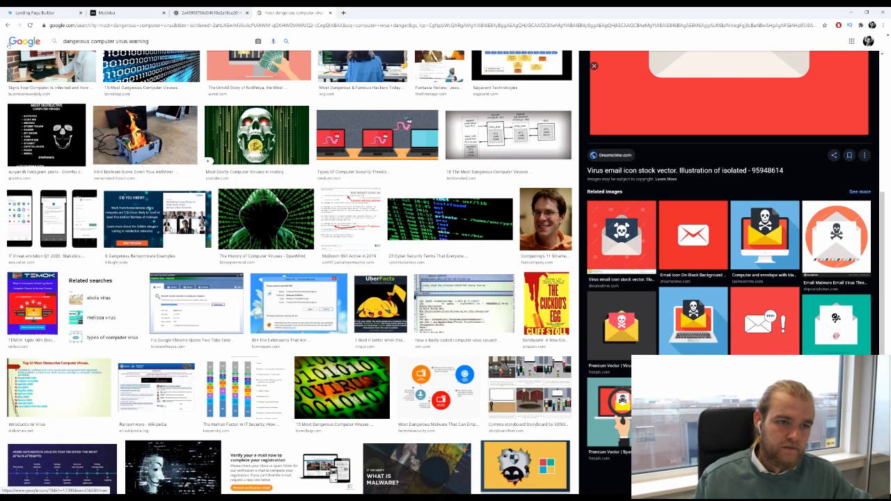
click(285, 41)
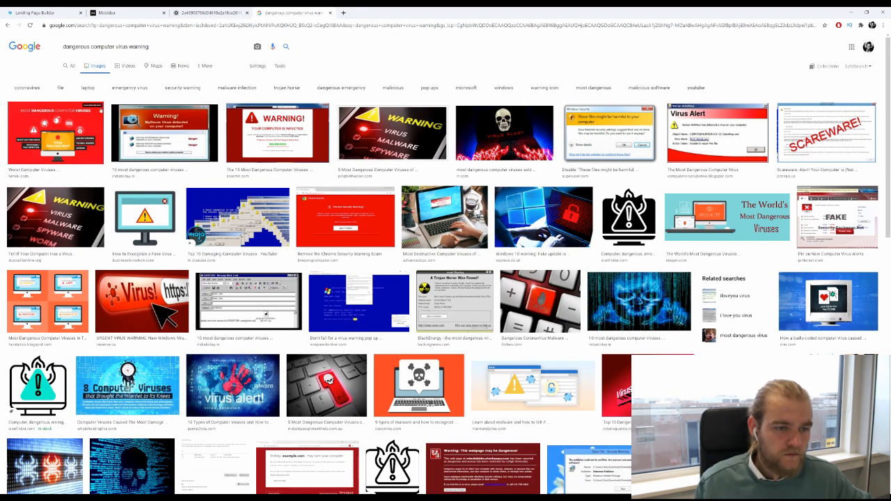
- Examine the "dangerous computer virus warning" image results for a clear warning picture
scroll(490, 232, down, 1)
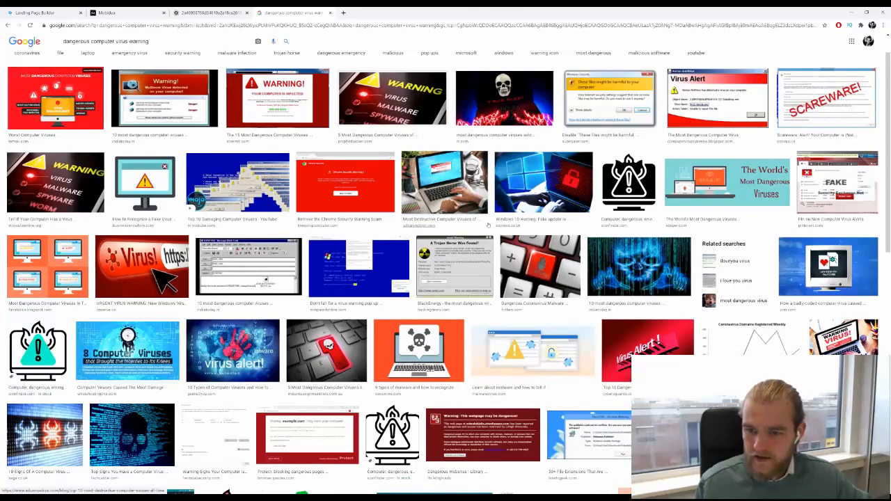
scroll(489, 225, down, 1)
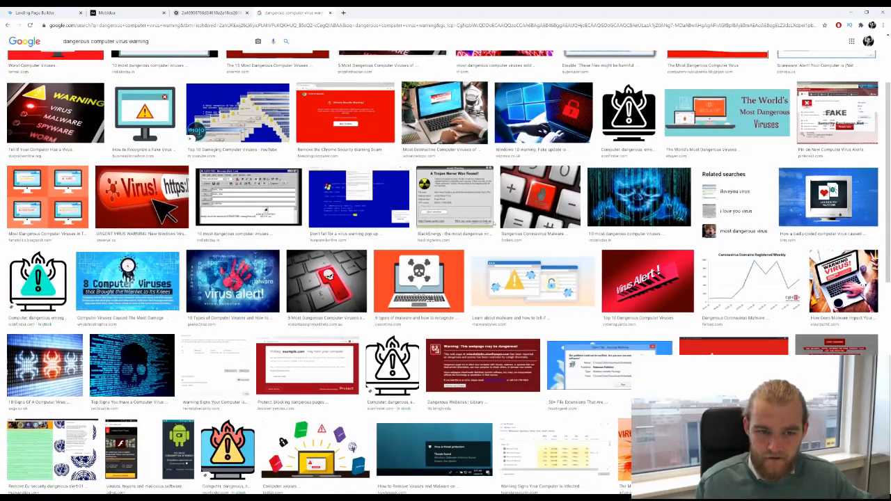
scroll(493, 220, up, 1)
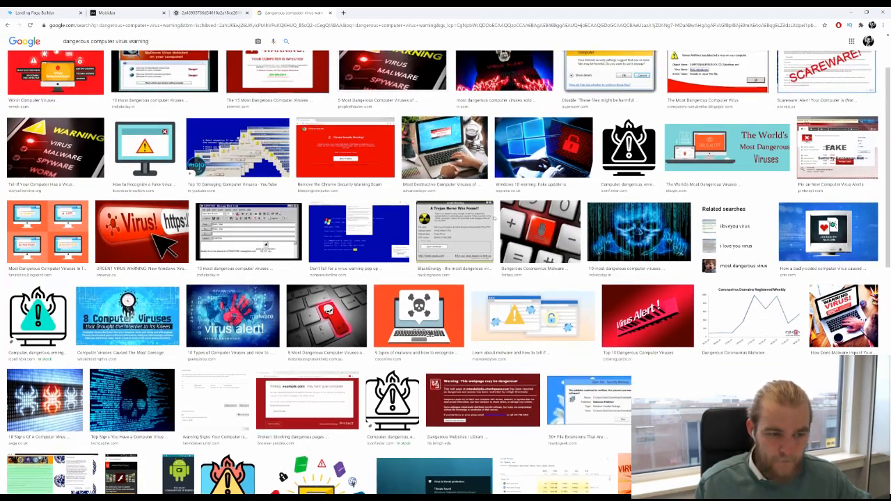
scroll(501, 219, down, 1)
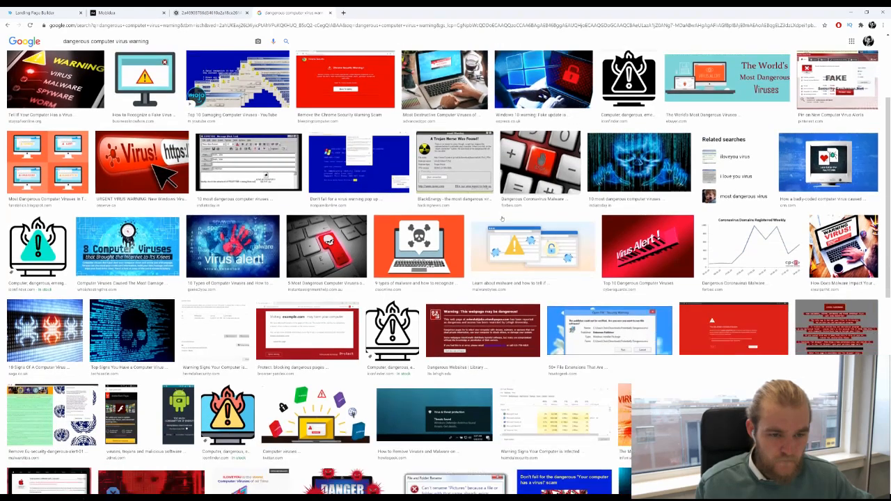
scroll(501, 219, down, 2)
scroll(501, 217, down, 2)
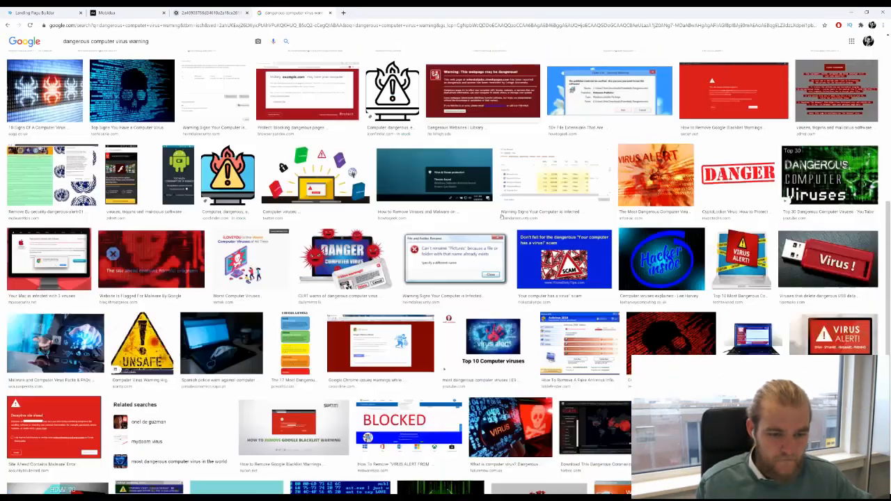
scroll(501, 217, down, 3)
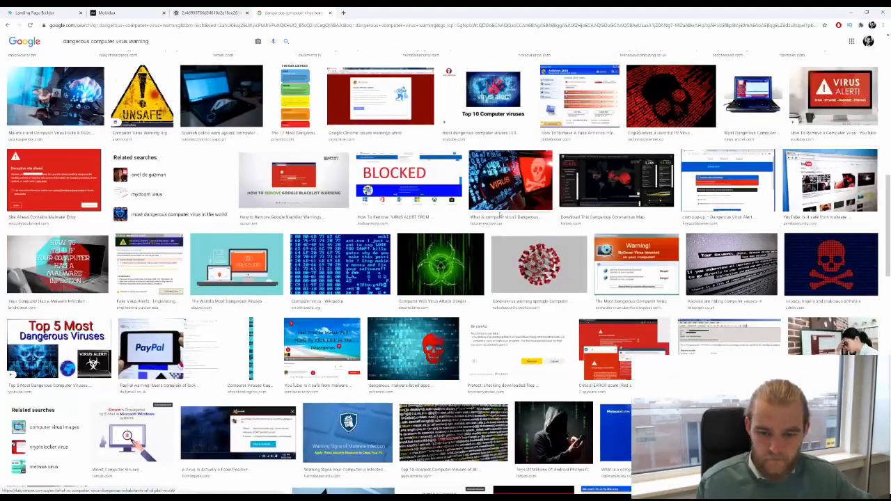
scroll(501, 214, down, 3)
scroll(503, 208, up, 5)
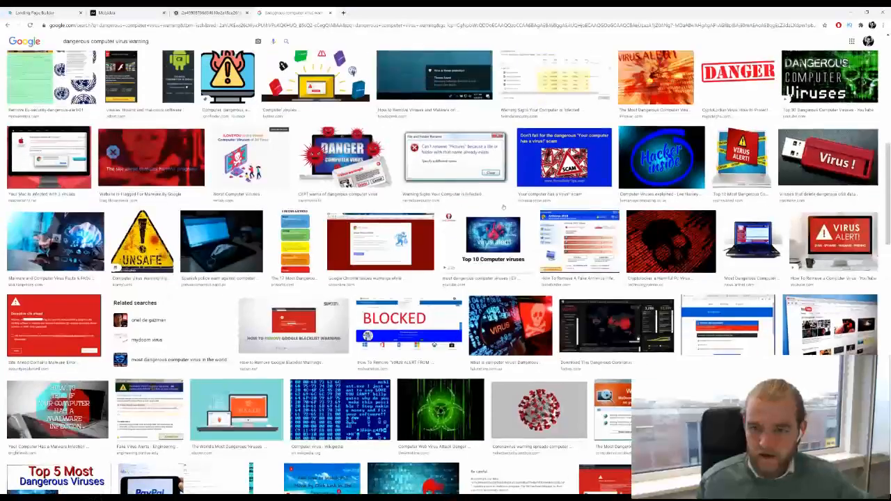
scroll(503, 207, up, 10)
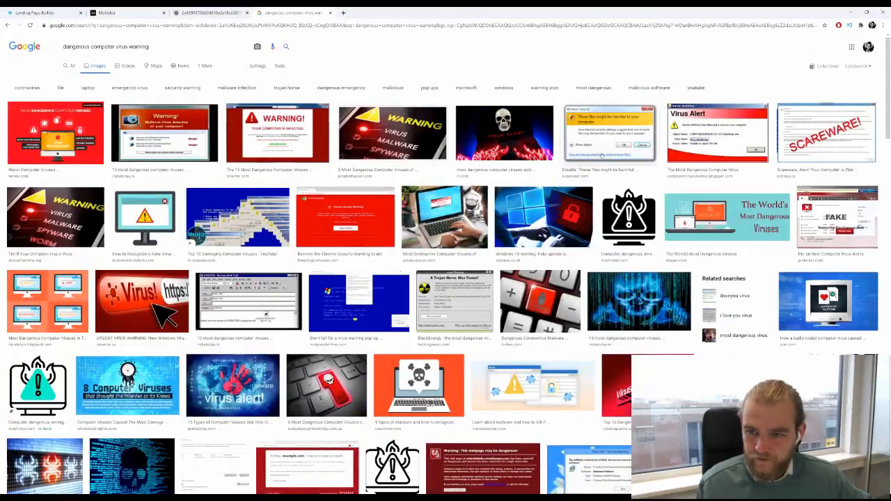
scroll(630, 198, down, 2)
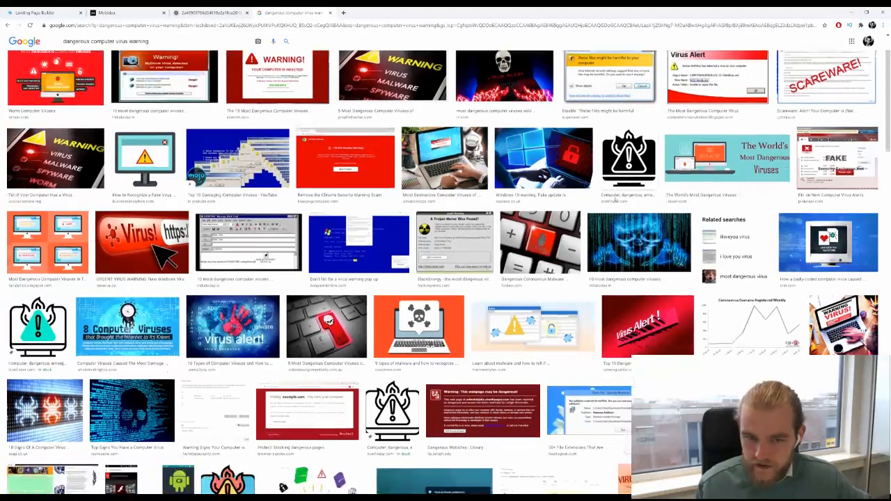
scroll(599, 192, up, 2)
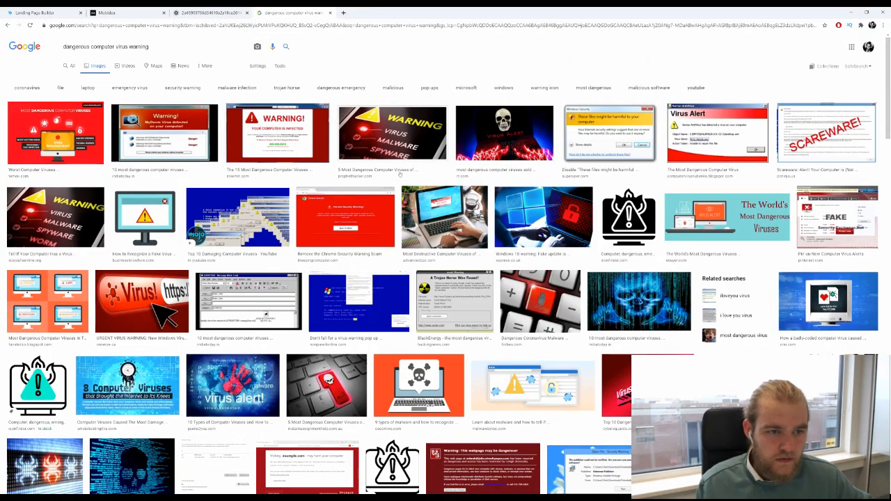
- Save the illustration of a monitor with a yellow warning triangle after comparing it with its related images and further results
scroll(400, 174, down, 1)
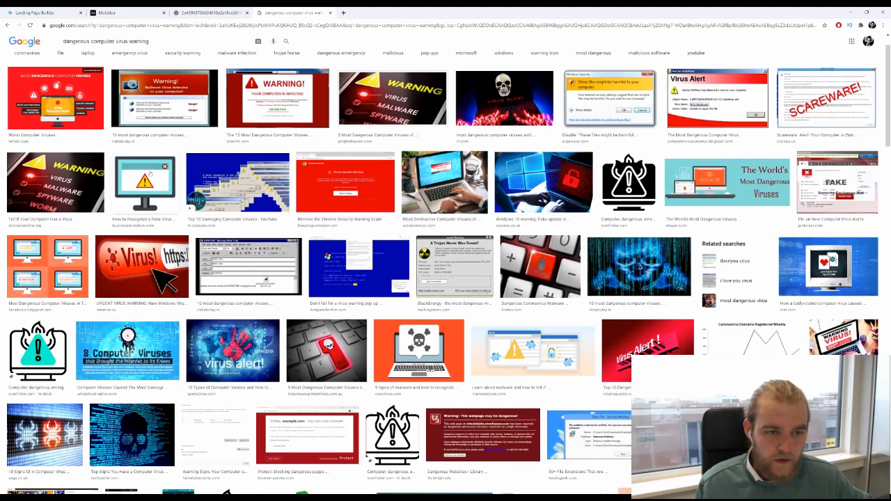
click(150, 174)
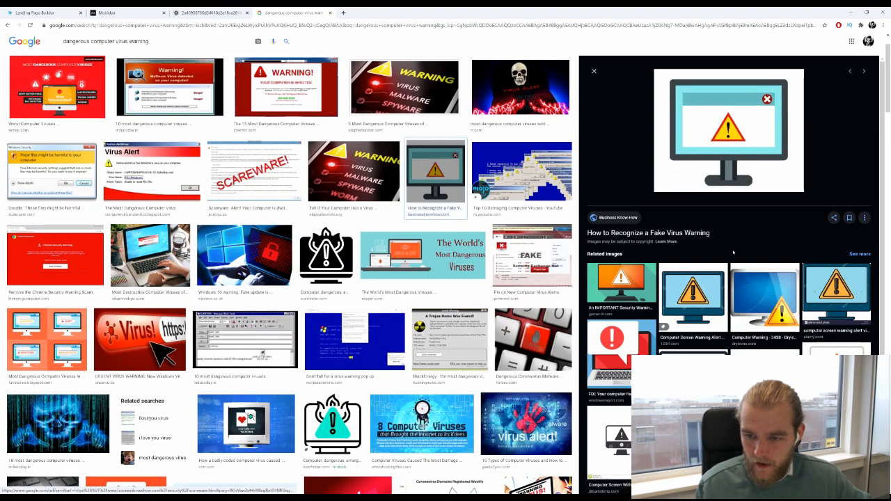
scroll(733, 253, down, 1)
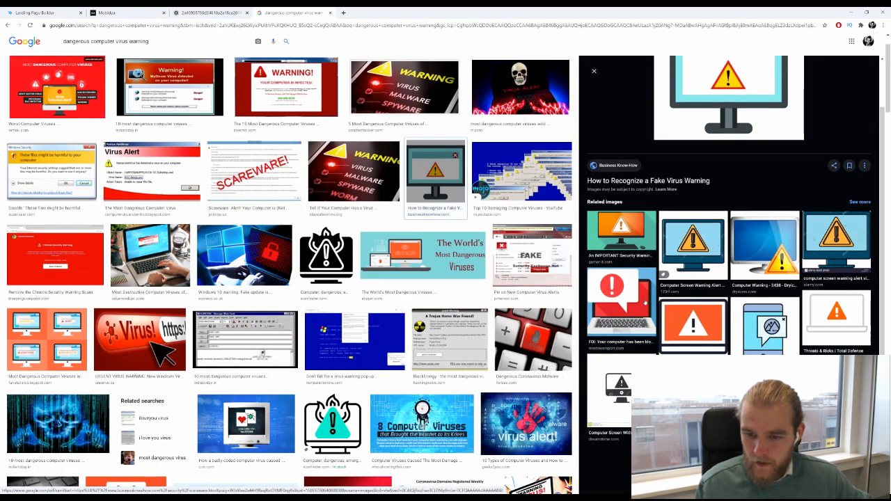
scroll(554, 288, down, 4)
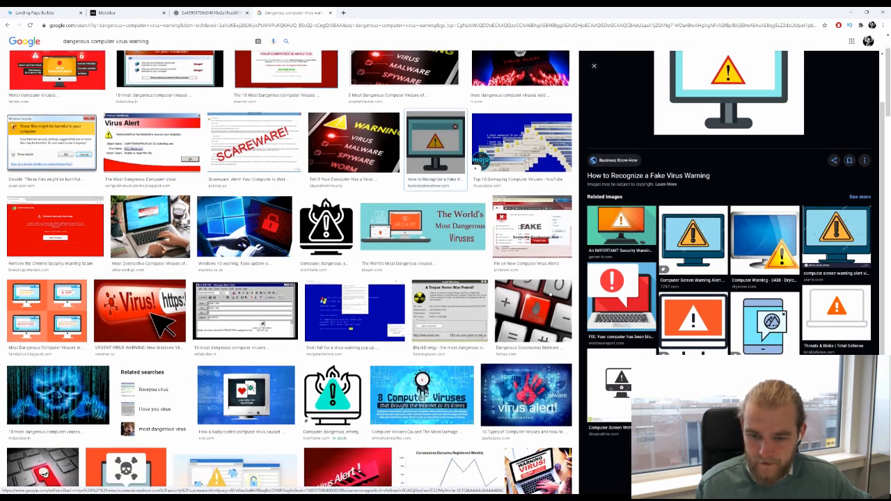
scroll(556, 287, down, 4)
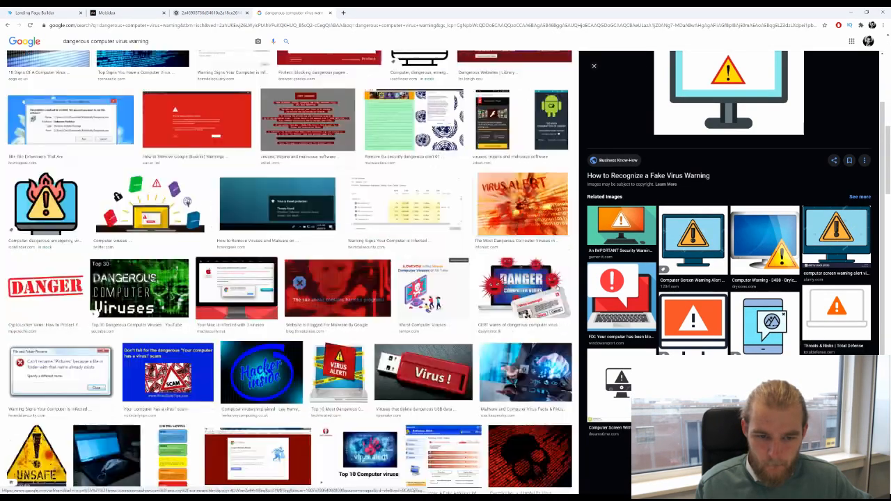
scroll(556, 287, down, 3)
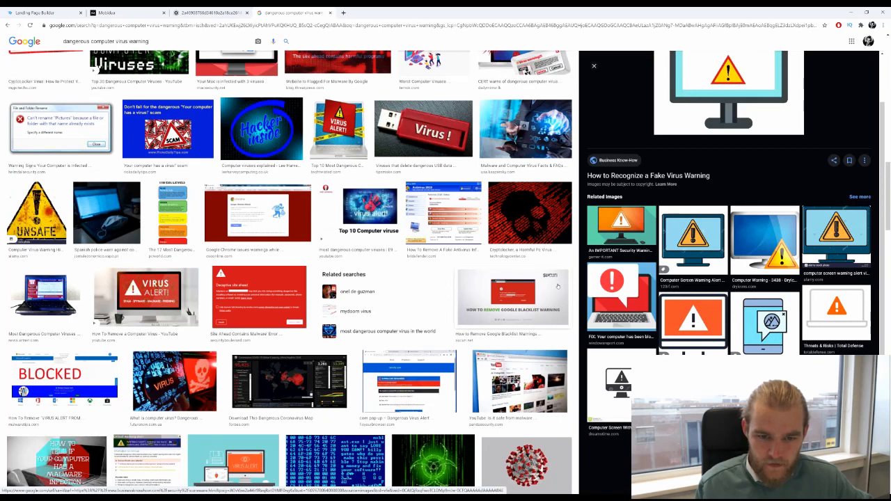
scroll(557, 285, down, 3)
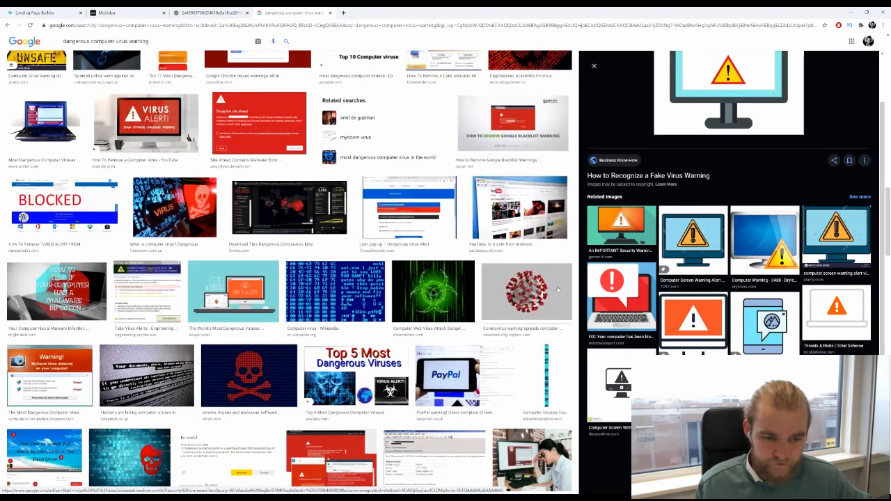
scroll(558, 289, down, 3)
scroll(746, 139, down, 2)
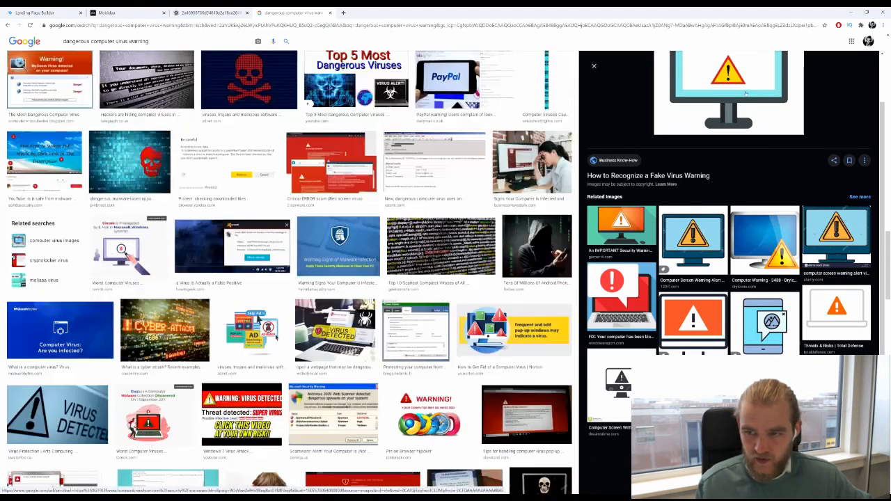
right_click(715, 151)
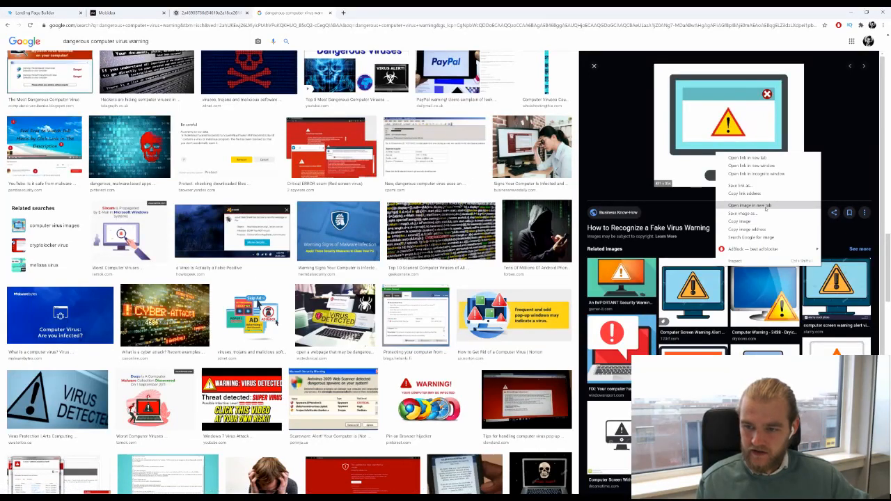
click(763, 220)
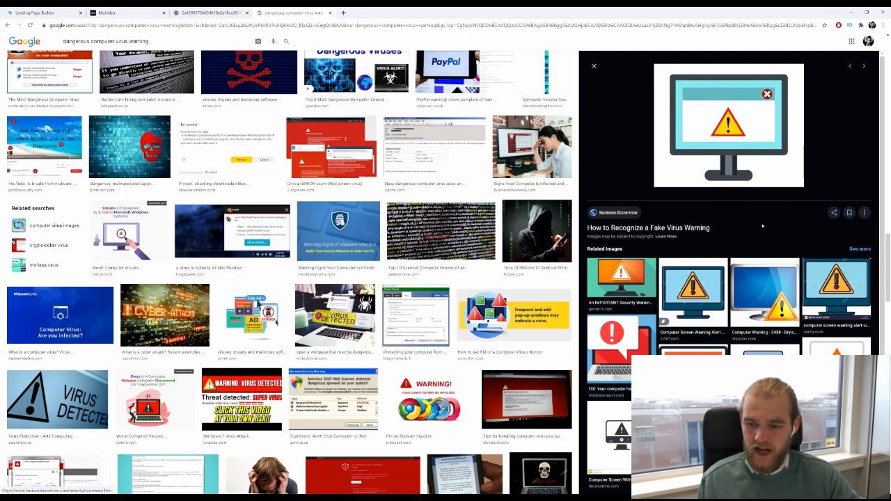
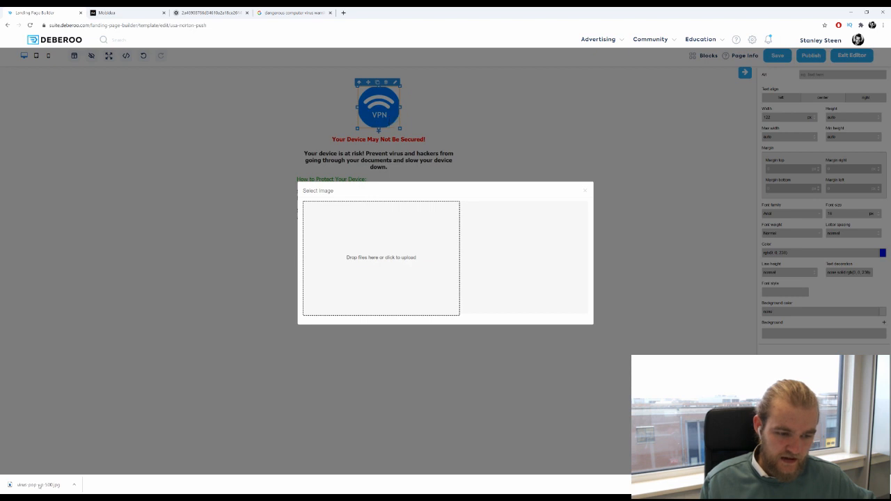
- Switch to Deberoo, replace the VPN logo with the uploaded virus-pop-up-500.jpg, and enlarge the picture above the headline
drag(39, 485, 369, 294)
click(527, 221)
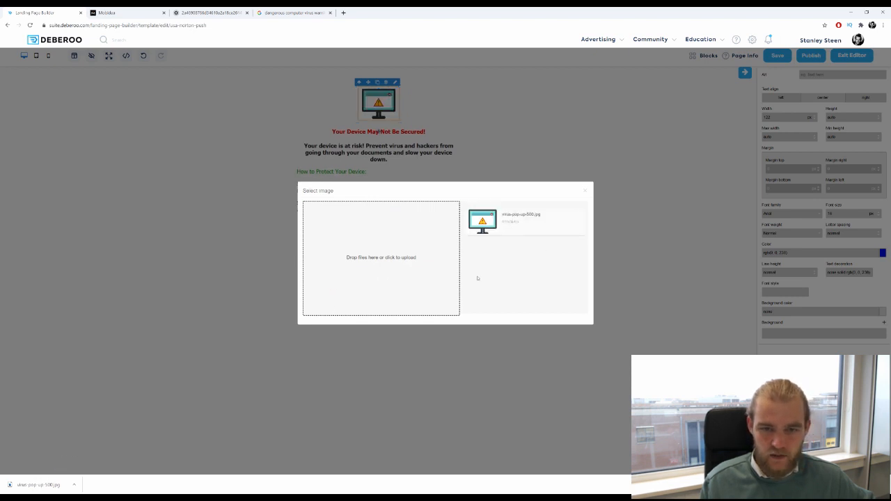
click(586, 190)
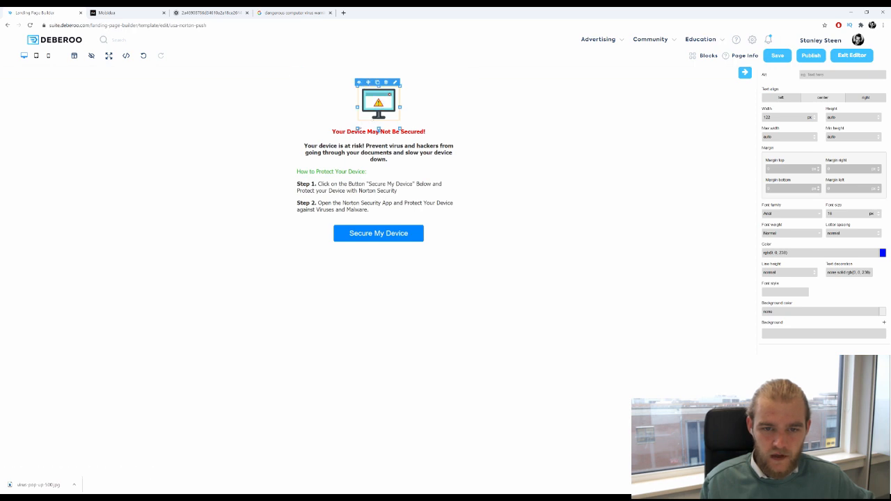
drag(357, 130, 352, 176)
- Set the font size of the "Your Device May Not Be Secured!" headline to 34 px and collapse the style settings
double_click(411, 179)
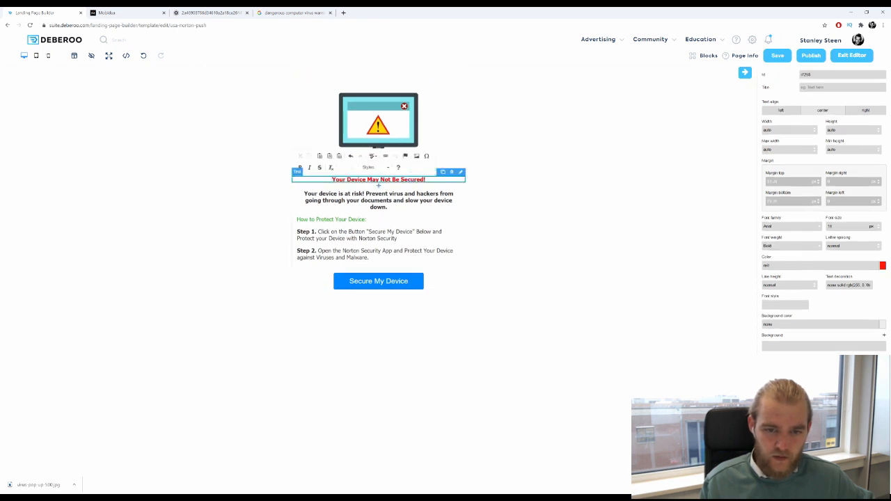
double_click(412, 178)
click(411, 180)
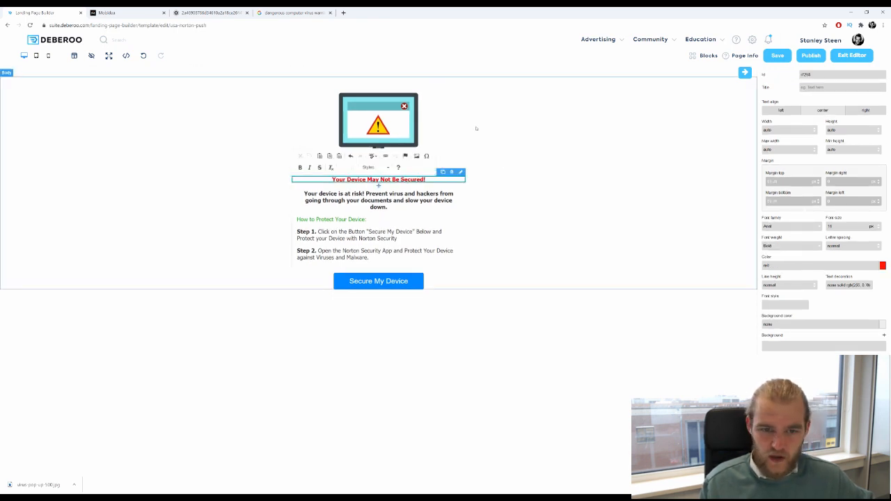
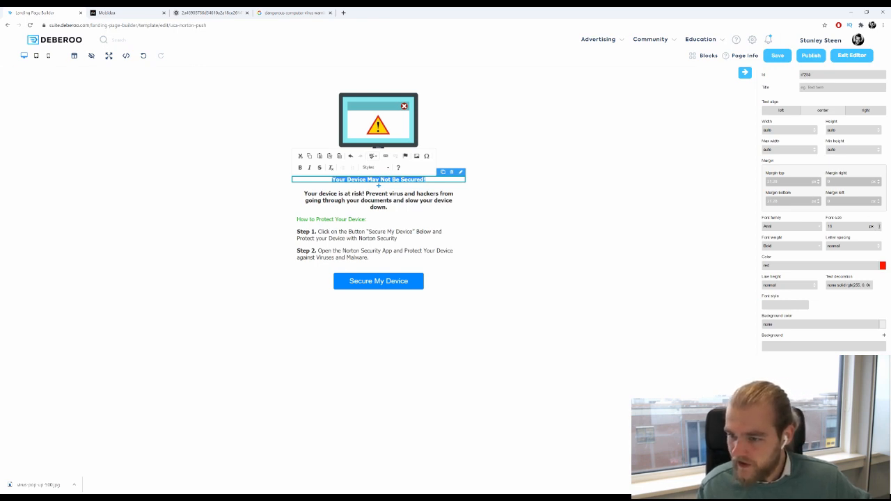
click(880, 225)
click(880, 226)
click(879, 225)
click(880, 225)
click(880, 226)
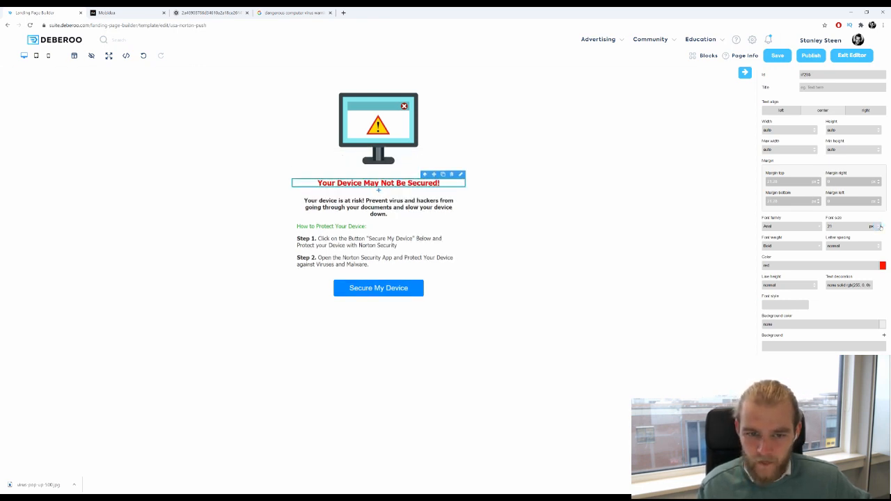
click(880, 226)
click(880, 226)
click(880, 225)
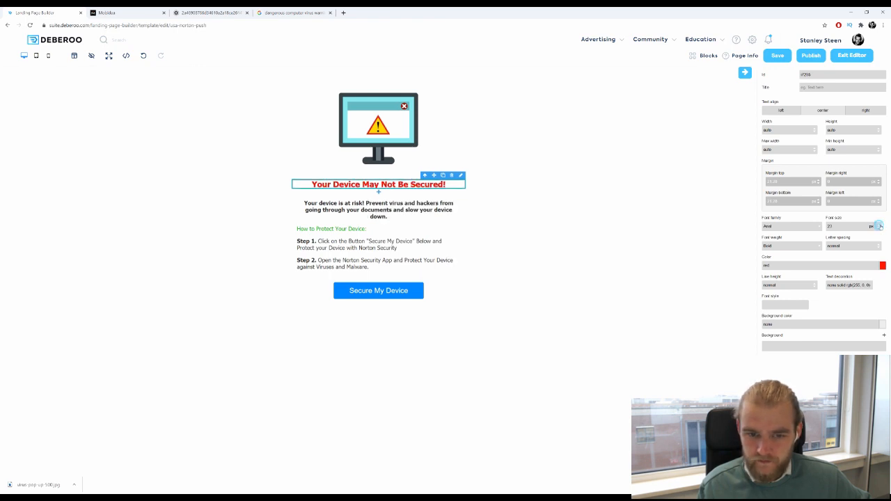
click(879, 226)
click(880, 226)
click(880, 226)
click(880, 225)
click(880, 226)
click(879, 226)
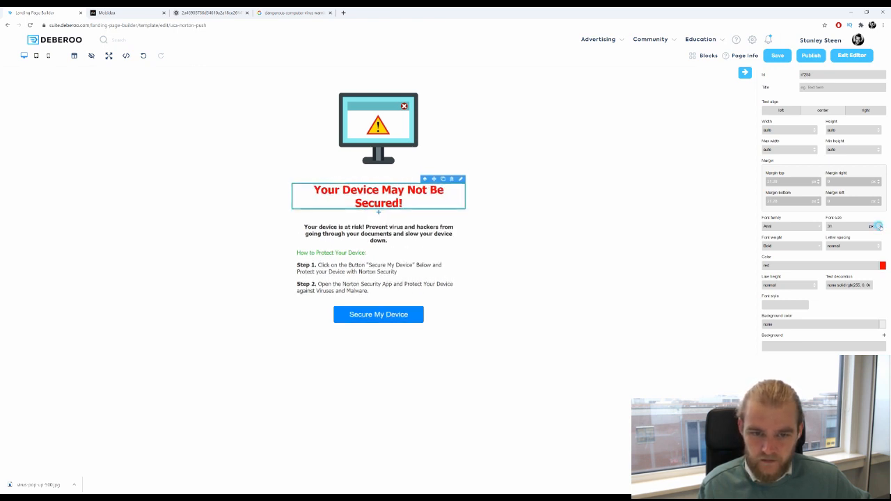
click(880, 225)
click(880, 226)
click(880, 226)
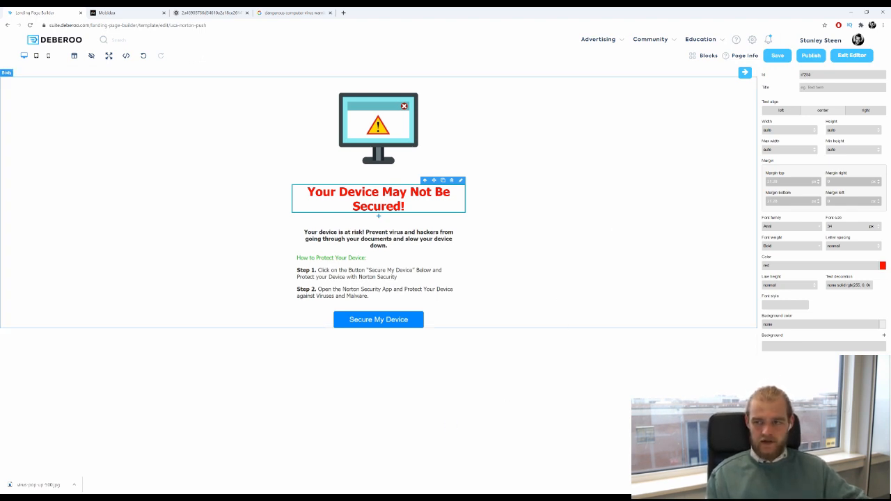
click(745, 72)
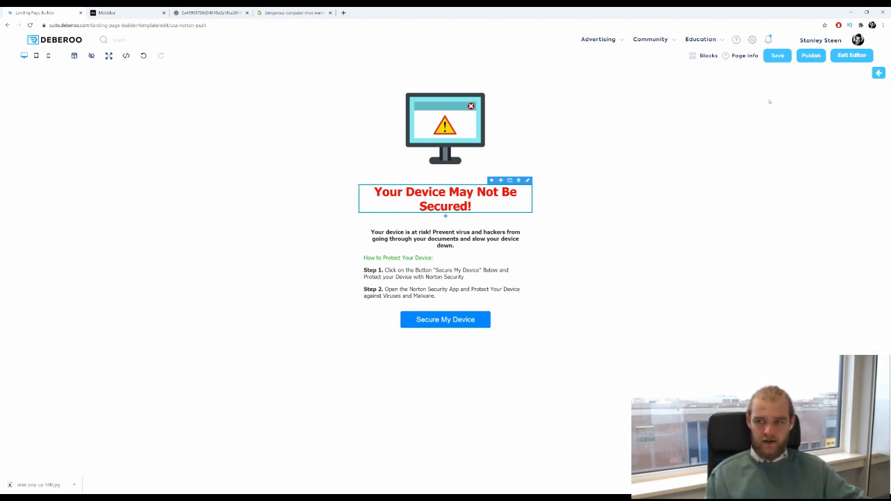